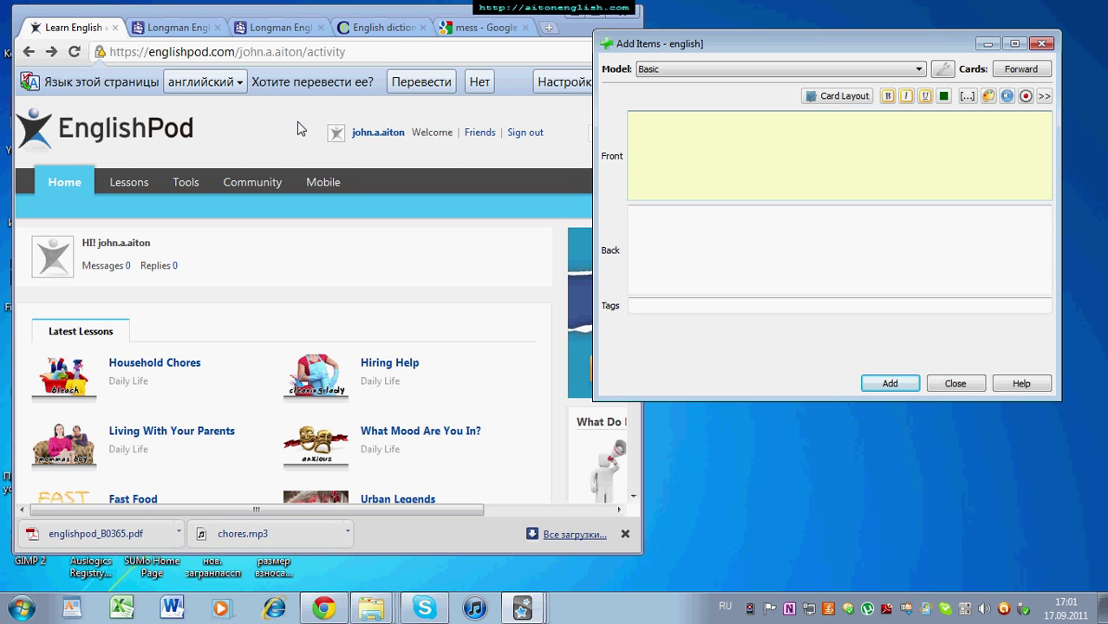
# Open the Household Chores lesson from the latest lessons and maximize the browser window.
pyautogui.moveTo(149, 52); pyautogui.dragTo(234, 59)
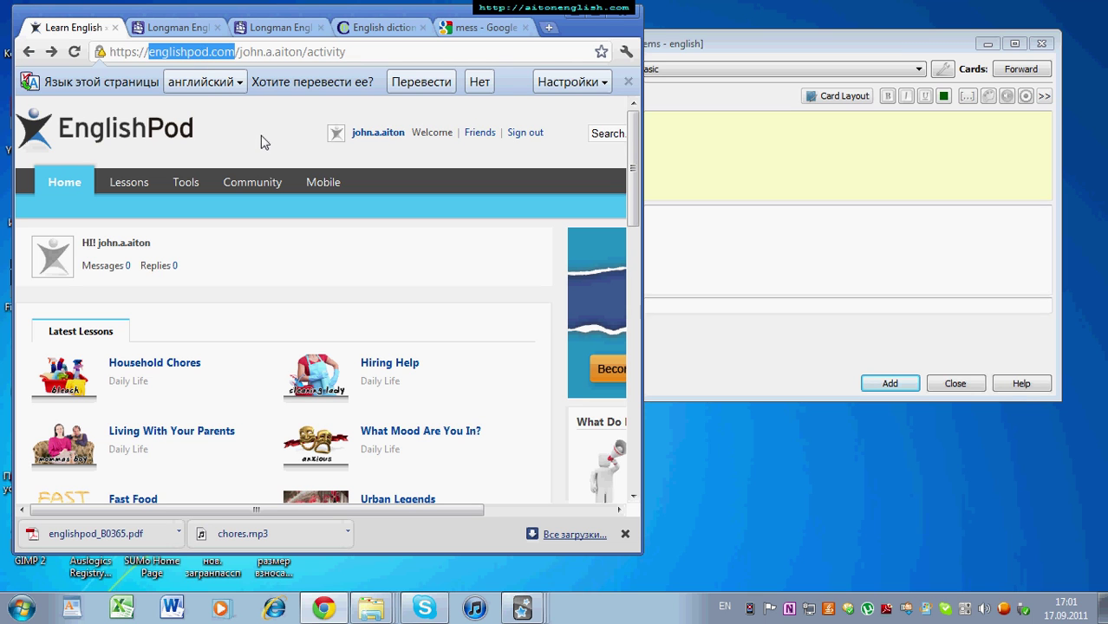
pyautogui.click(208, 322)
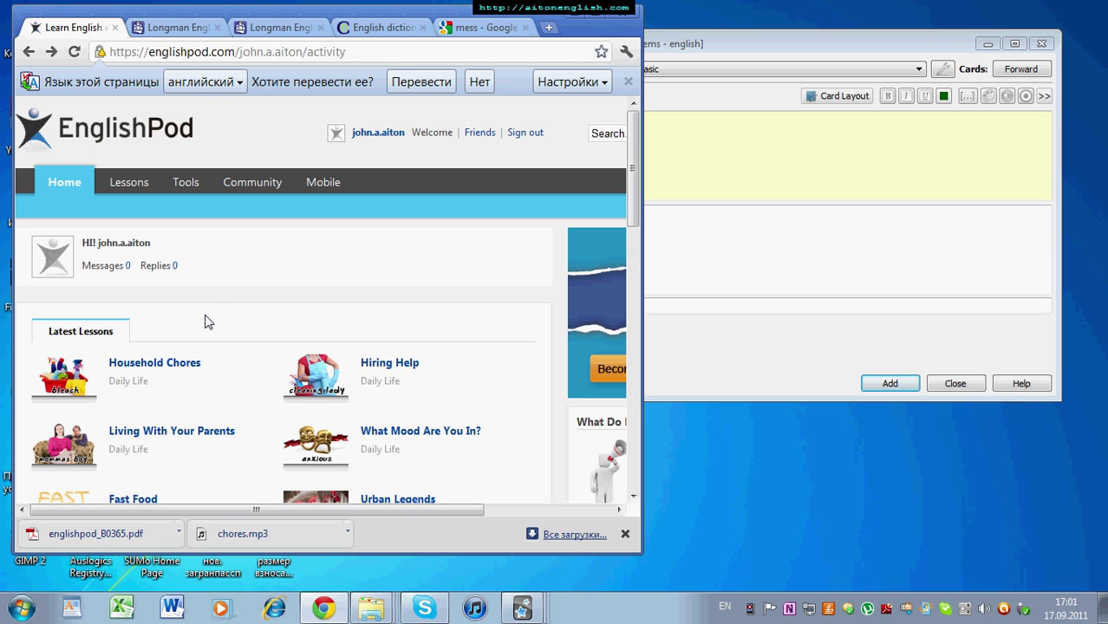
pyautogui.click(176, 370)
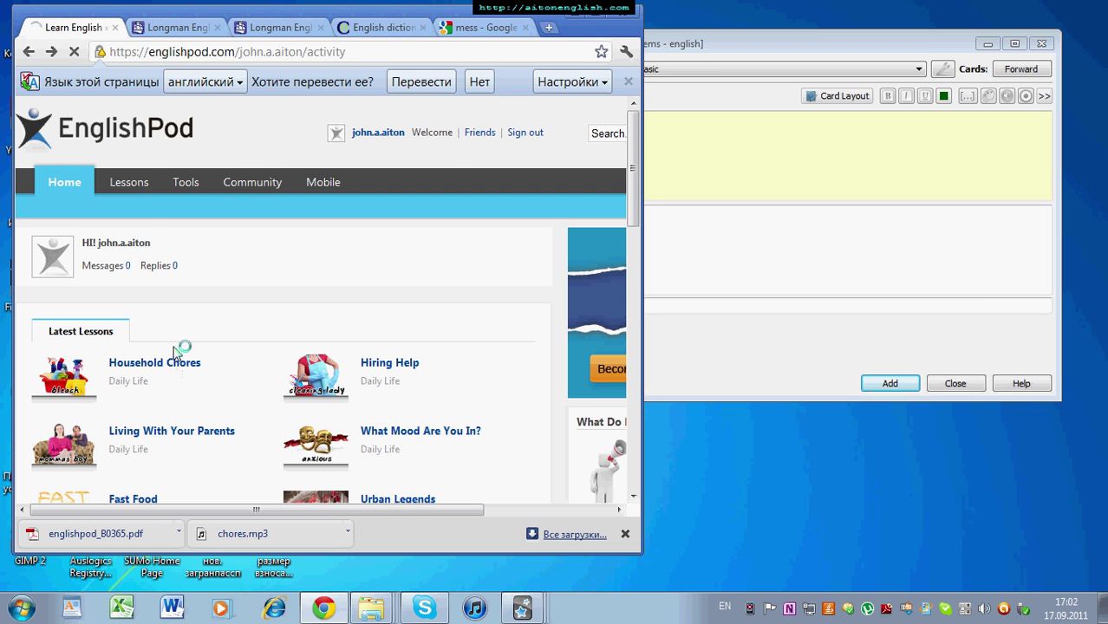
pyautogui.doubleClick(581, 15)
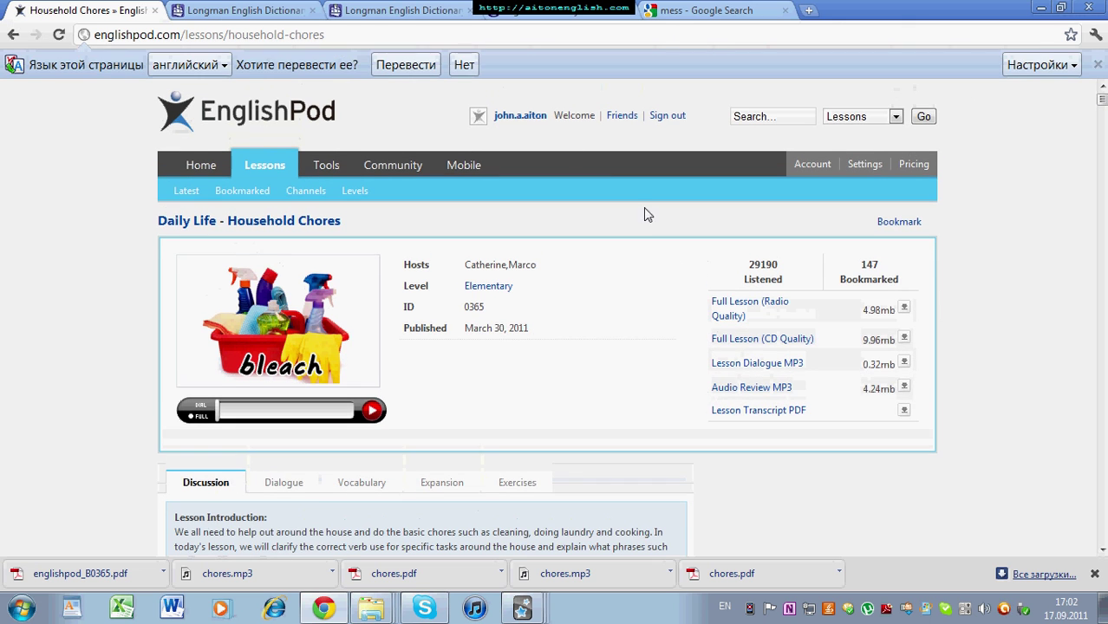
# Save the Lesson Dialogue MP3 of the Household Chores lesson in the english pod demo folder as chore.
pyautogui.rightClick(789, 368)
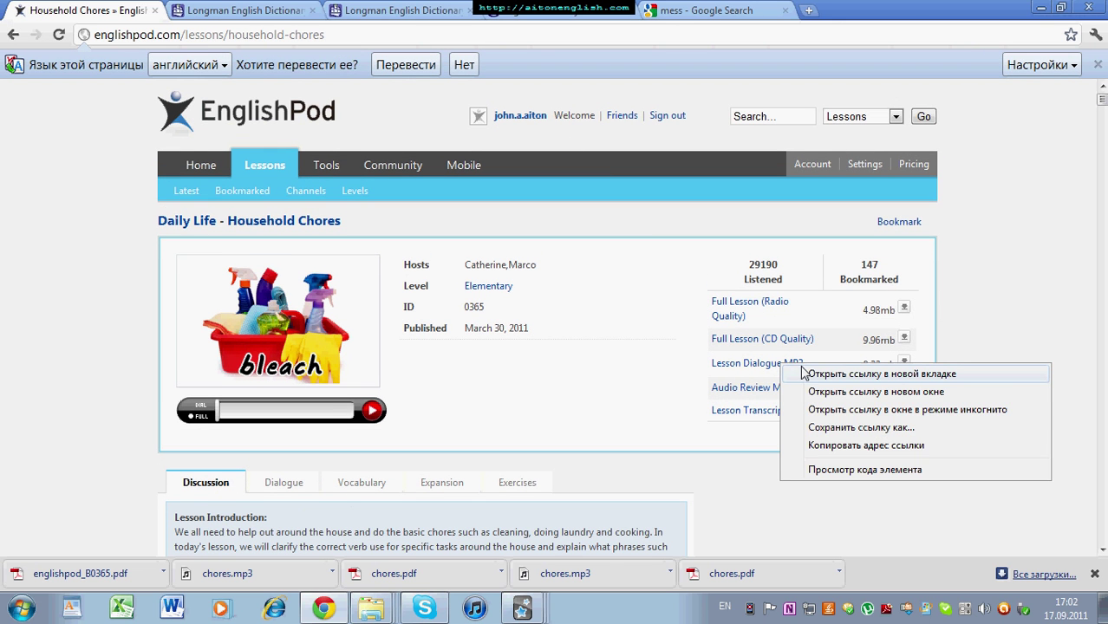
pyautogui.click(832, 427)
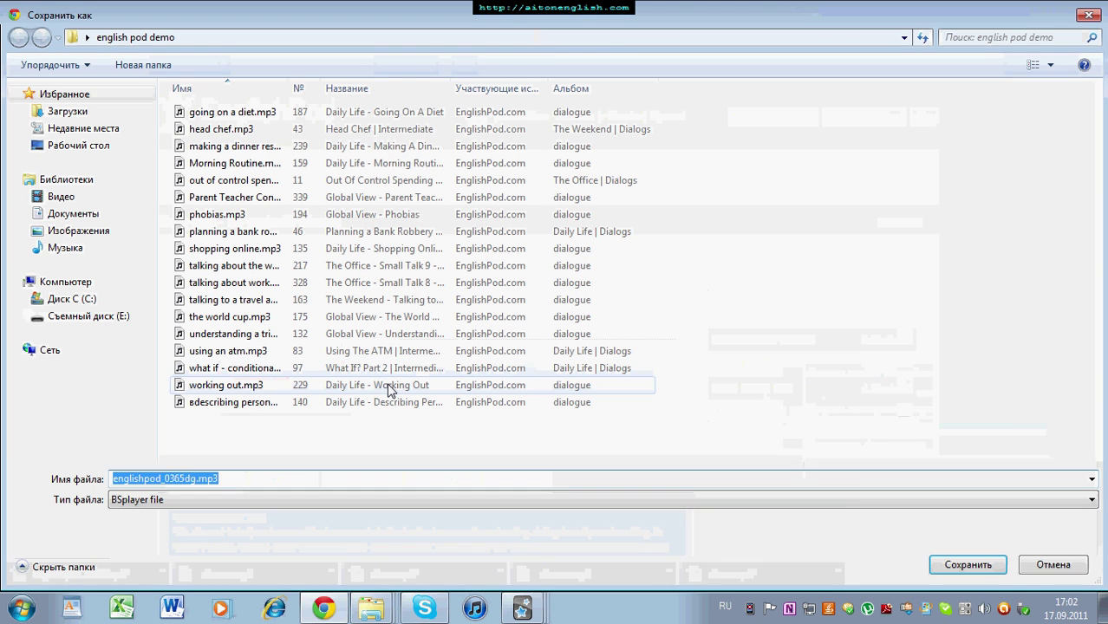
pyautogui.hotkey('alt', 'shift')
pyautogui.write('chore')
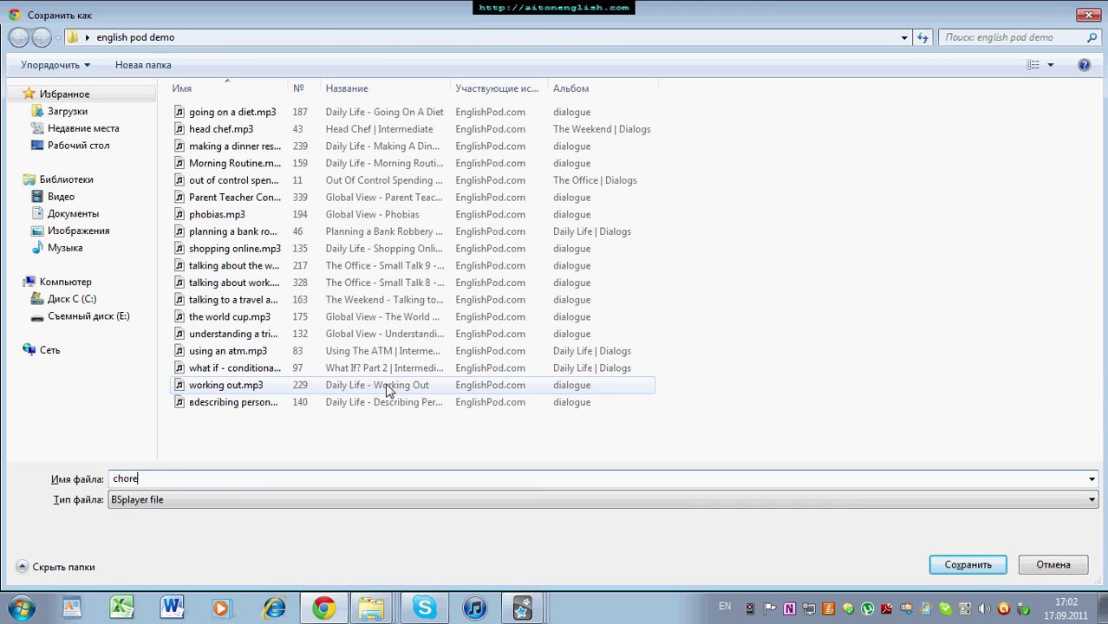
pyautogui.press('Return')
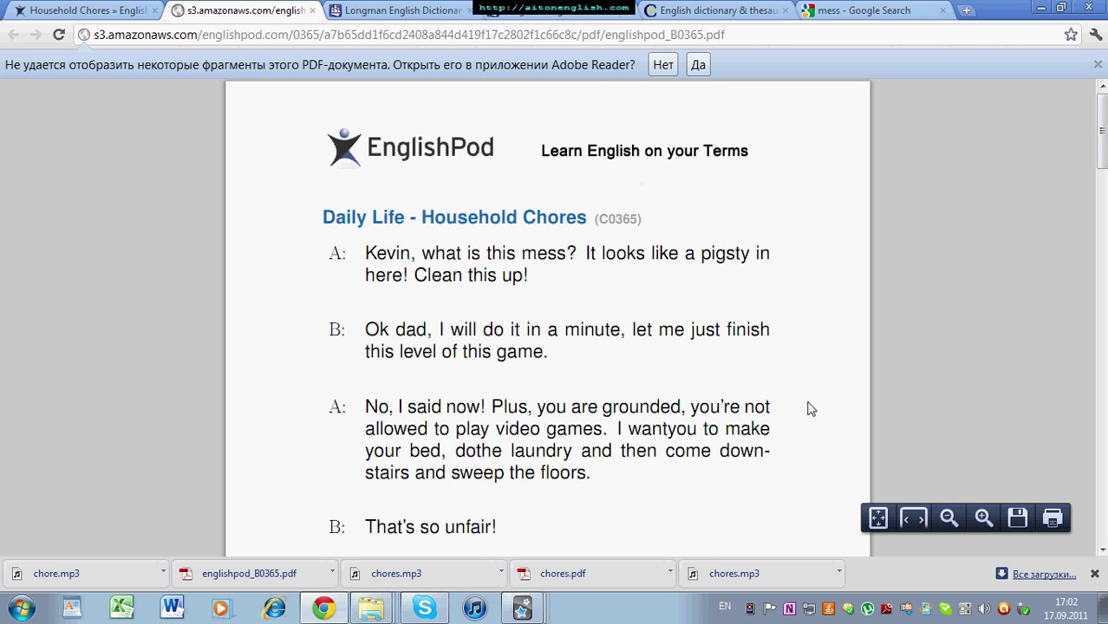
# Save the lesson transcript PDF in the english pod demo folder as chore and restore the browser to its smaller window.
pyautogui.click(1020, 518)
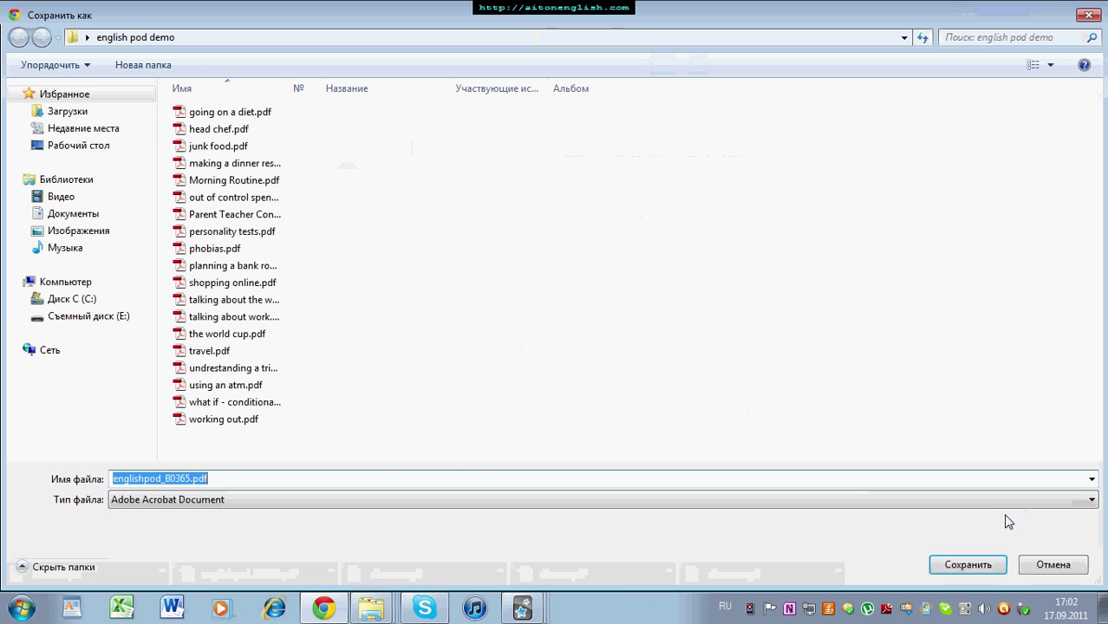
pyautogui.hotkey('alt', 'shift')
pyautogui.write('chore')
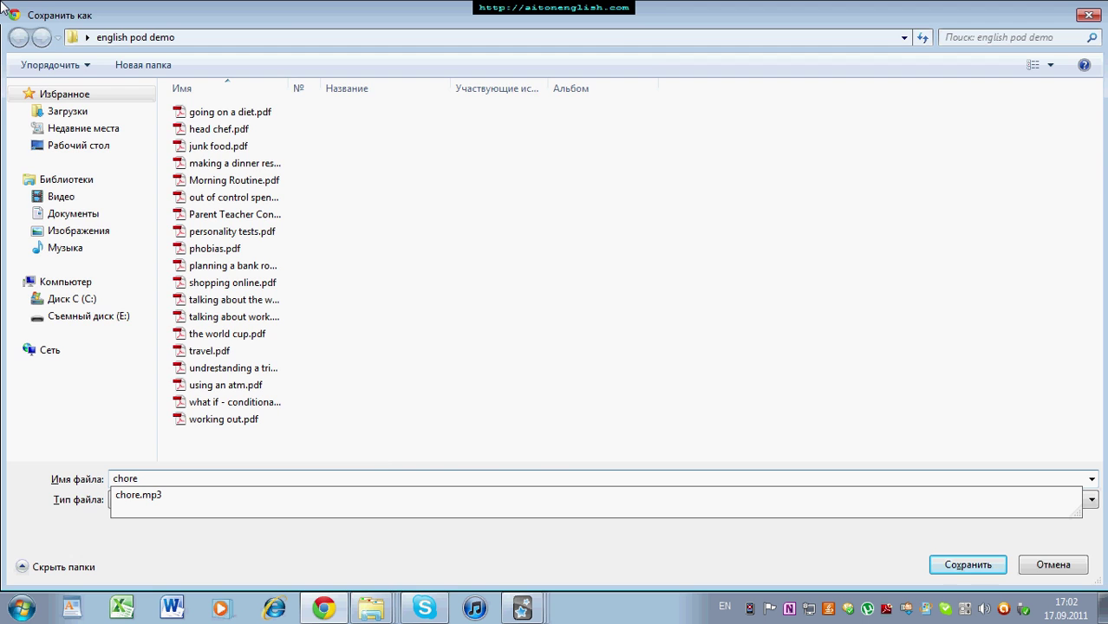
pyautogui.press('Return')
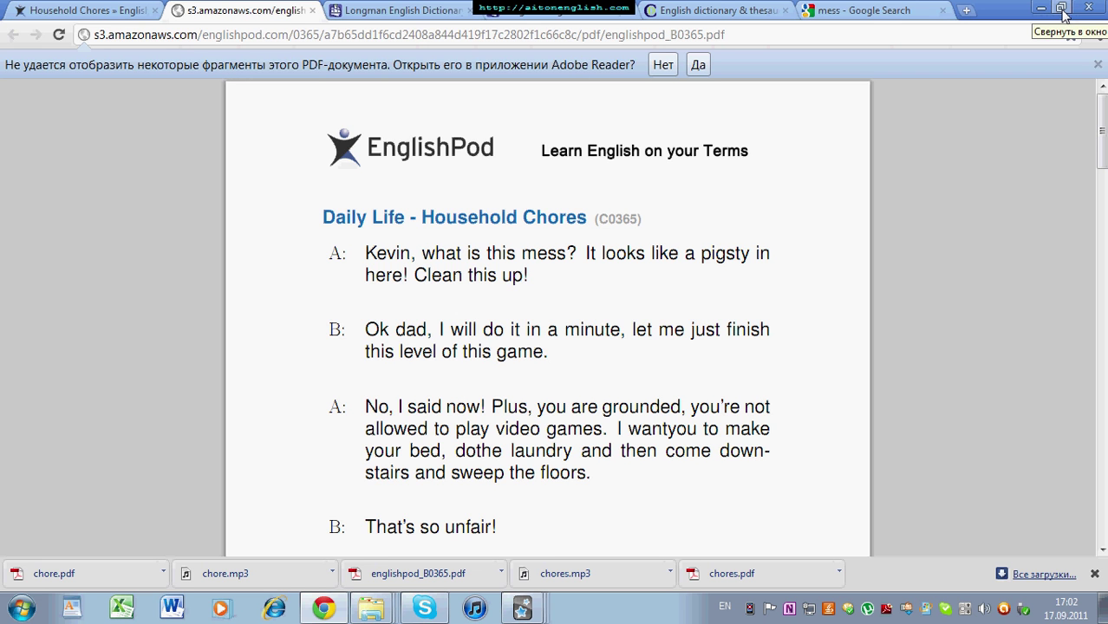
pyautogui.click(1062, 8)
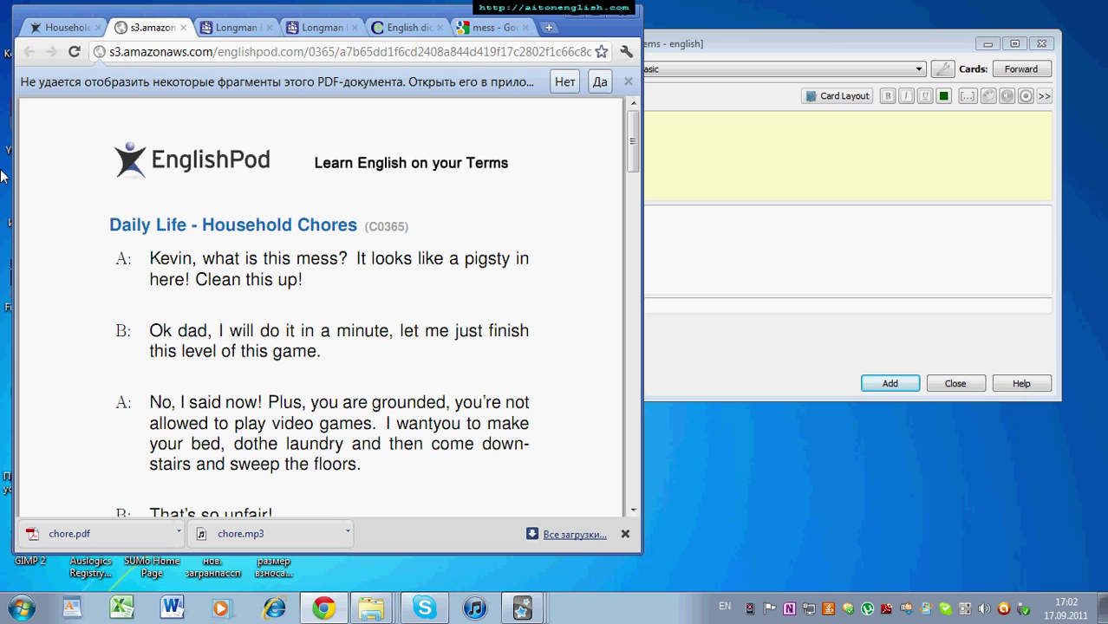
# Copy the transcript's opening question about the "mess", including the addressee's name, into the Front field of the new flashcard.
pyautogui.doubleClick(311, 265)
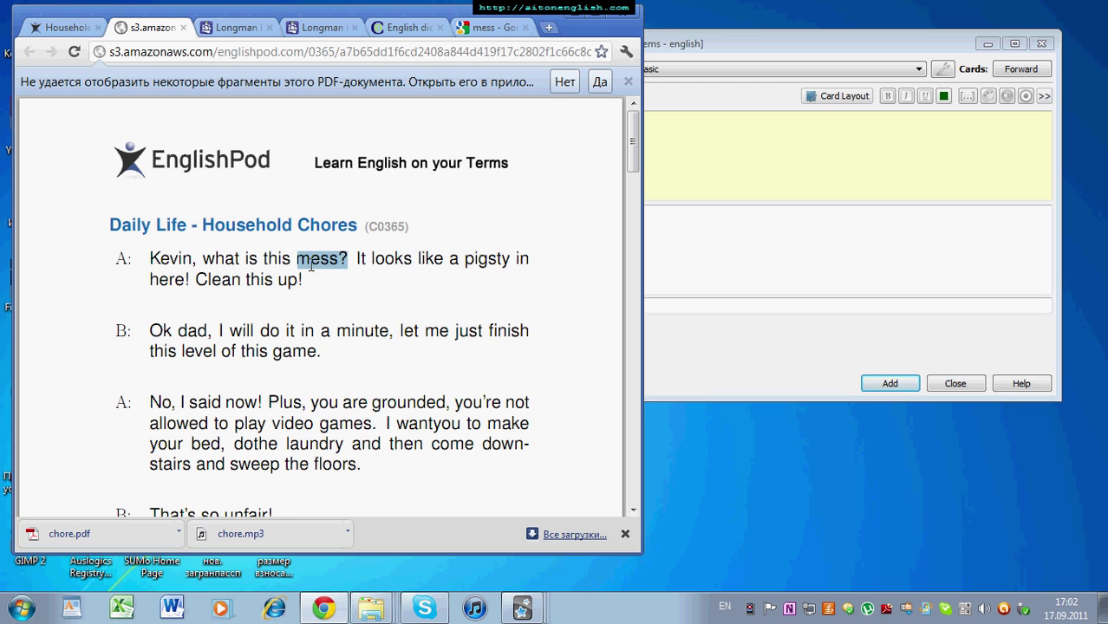
pyautogui.click(287, 256)
pyautogui.moveTo(151, 258); pyautogui.dragTo(348, 257)
pyautogui.hotkey('ctrl', 'c')
pyautogui.click(731, 148)
pyautogui.hotkey('ctrl', 'v')
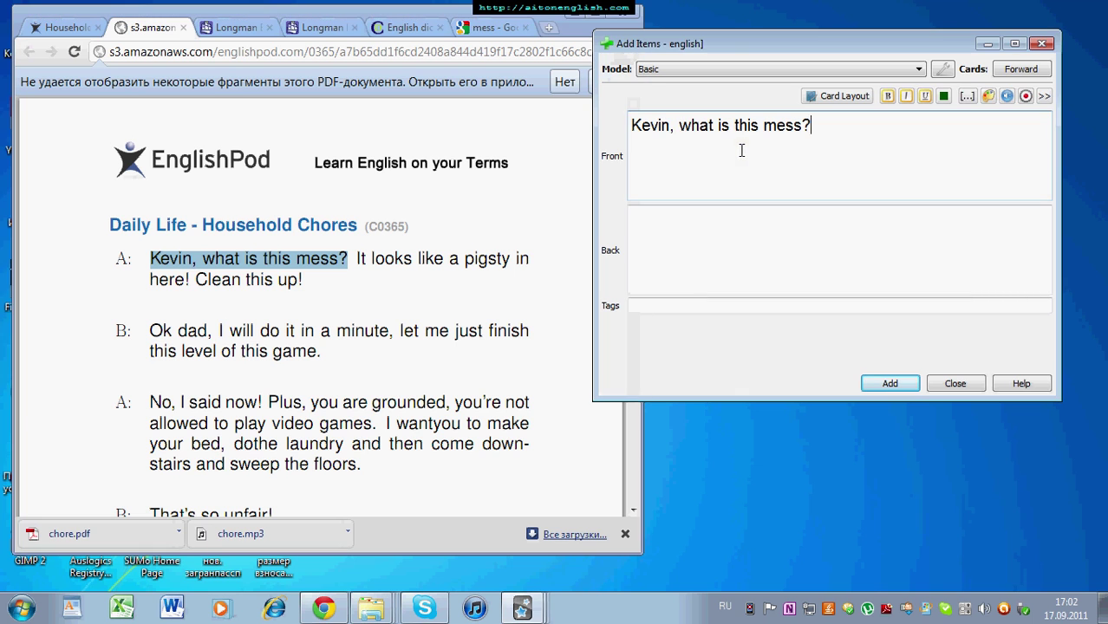
# Turn the letters "ess" of "mess" in the front question into a cloze deletion.
pyautogui.moveTo(638, 125); pyautogui.dragTo(802, 125)
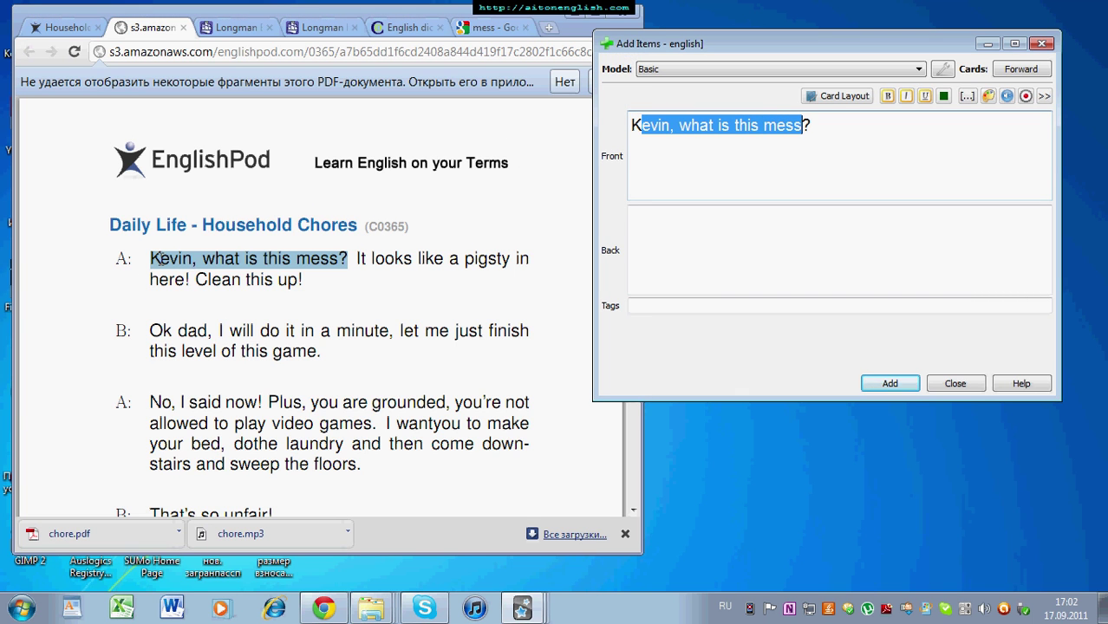
pyautogui.click(727, 132)
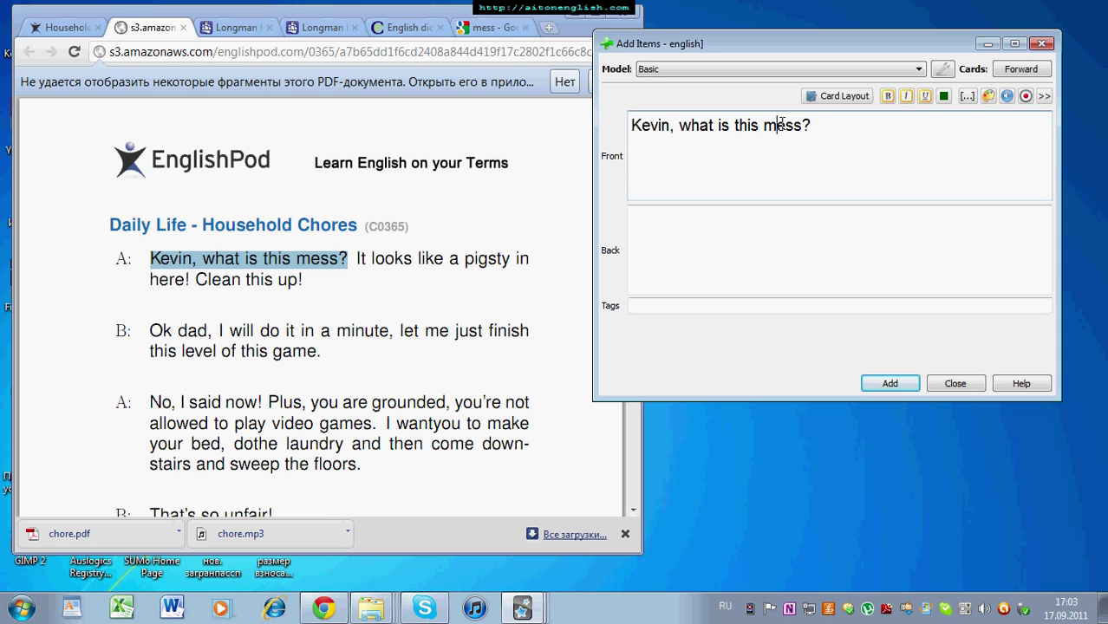
pyautogui.moveTo(780, 125)
pyautogui.mouseDown()
pyautogui.moveTo(821, 125)
pyautogui.moveTo(780, 128)
pyautogui.mouseUp()
pyautogui.click(967, 96)
pyautogui.click(832, 130)
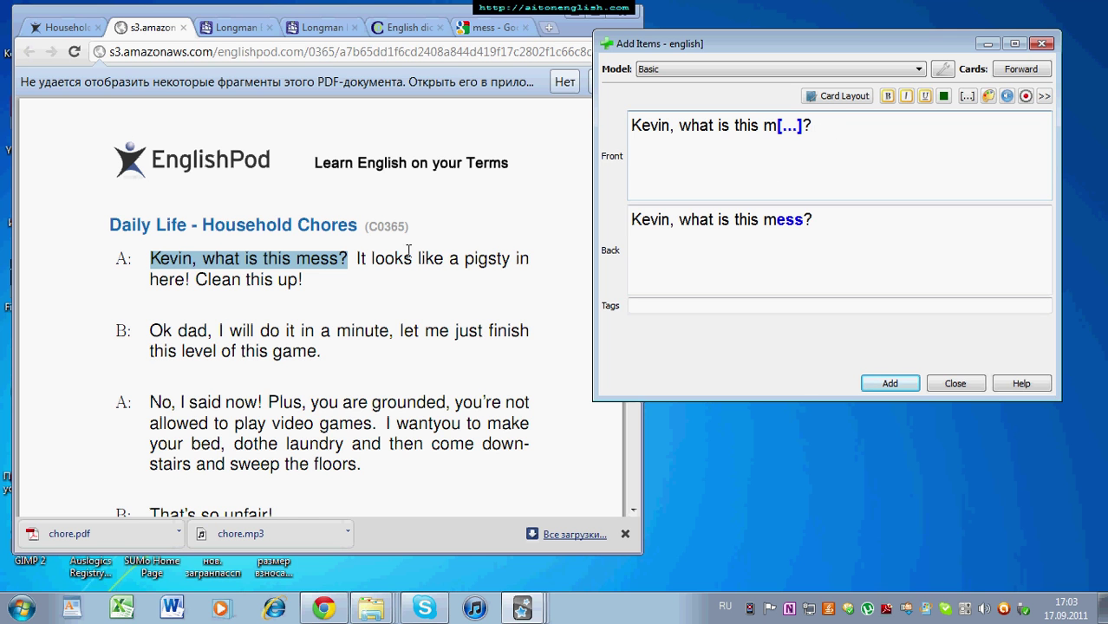
# Copy the definition "disorder" from the transcript's Key Vocabulary, add it in parentheses after the front question, and start a new line below.
pyautogui.click(441, 243)
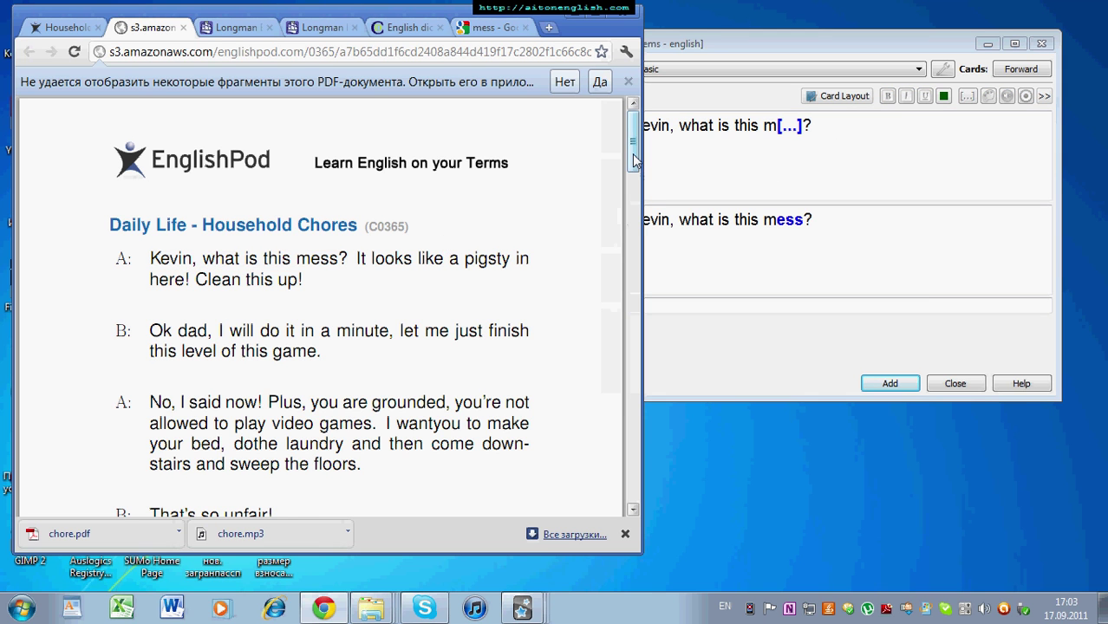
pyautogui.scroll(-1, 634, 163)
pyautogui.moveTo(634, 163); pyautogui.dragTo(621, 256)
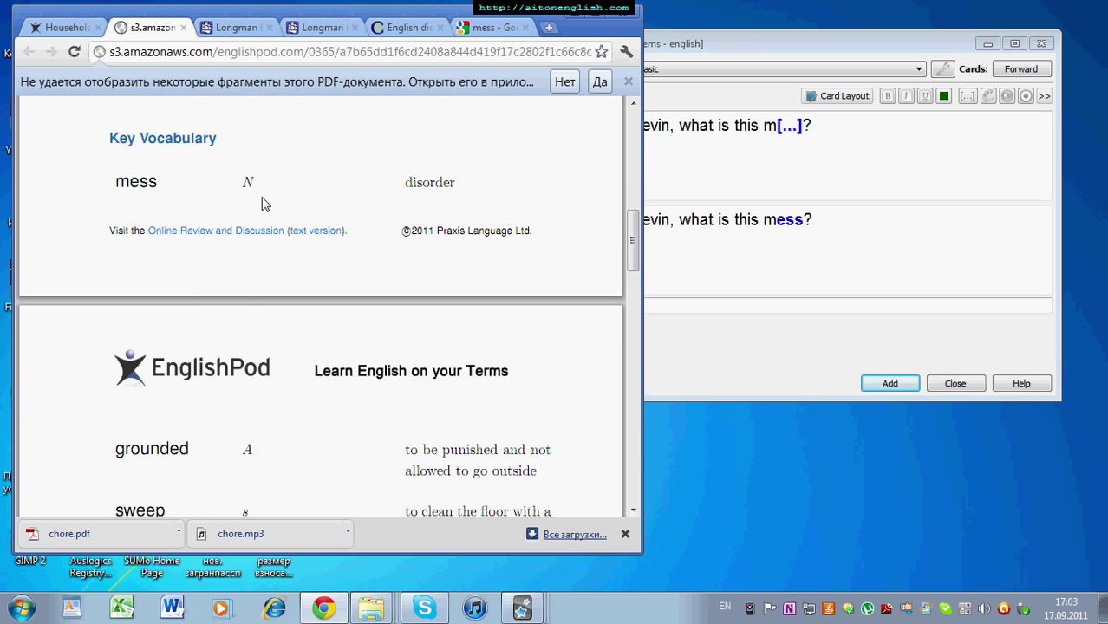
pyautogui.moveTo(123, 181); pyautogui.dragTo(161, 189)
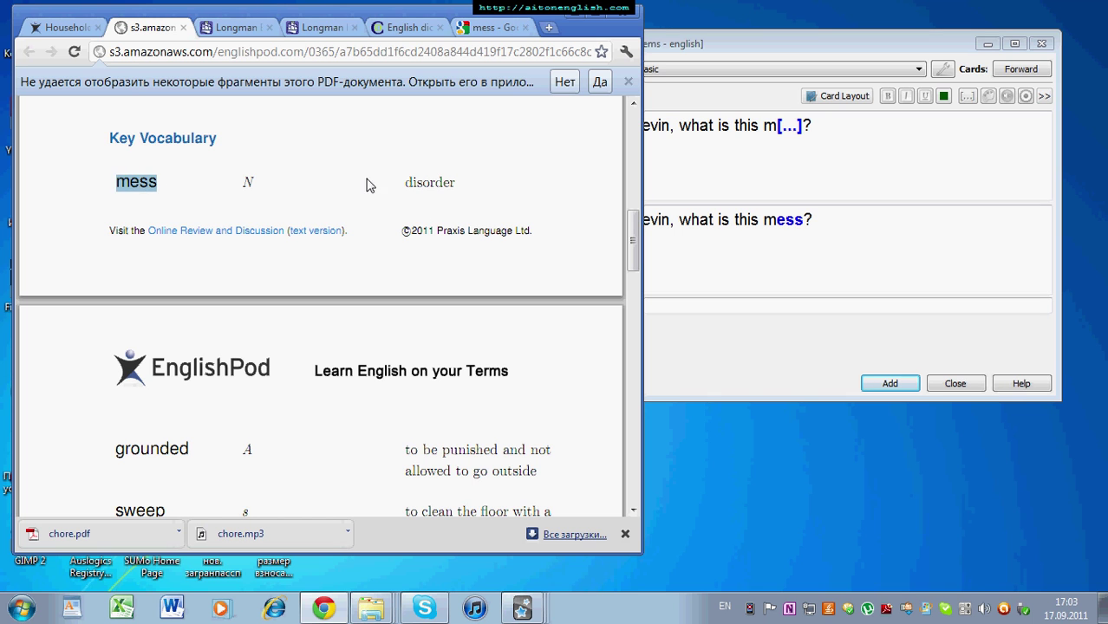
pyautogui.moveTo(404, 182); pyautogui.dragTo(439, 187)
pyautogui.hotkey('ctrl', 'c')
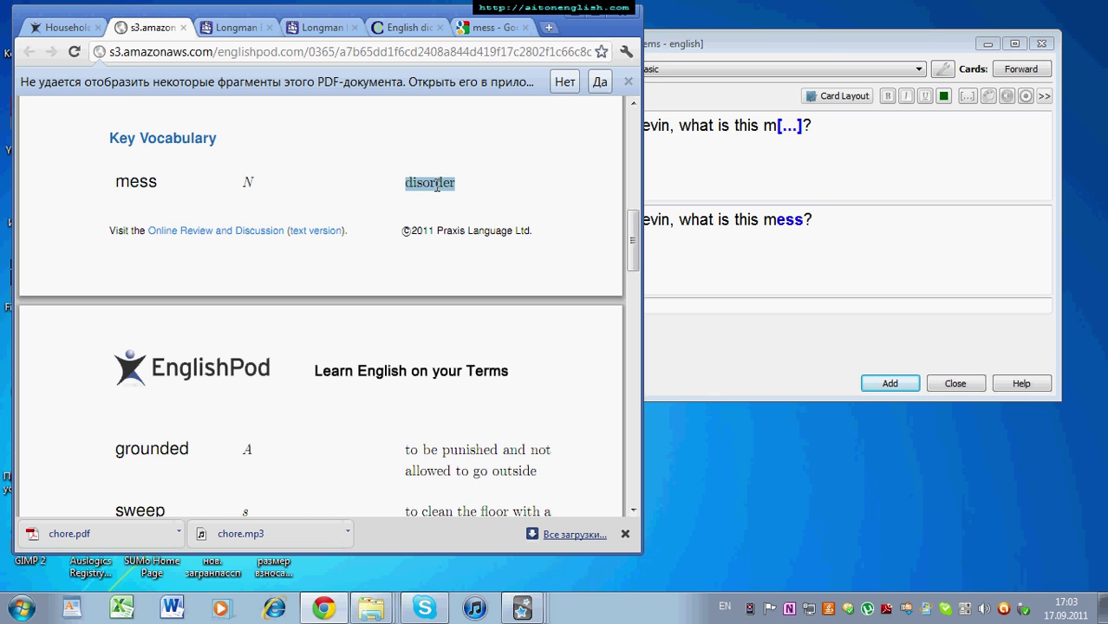
pyautogui.click(893, 135)
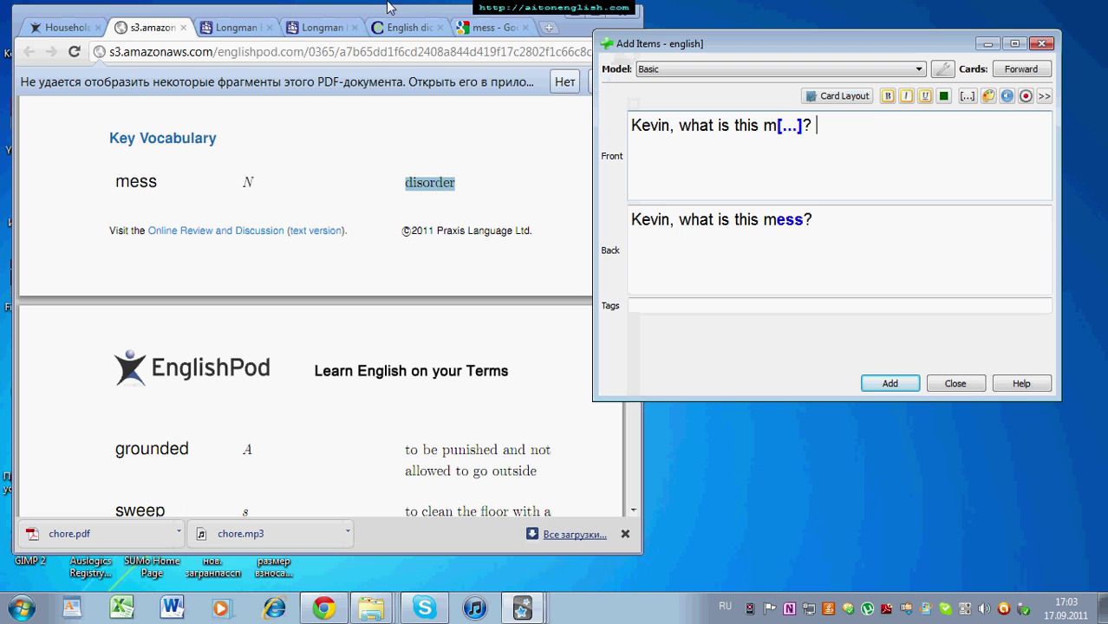
pyautogui.hotkey('ctrl', 'v')
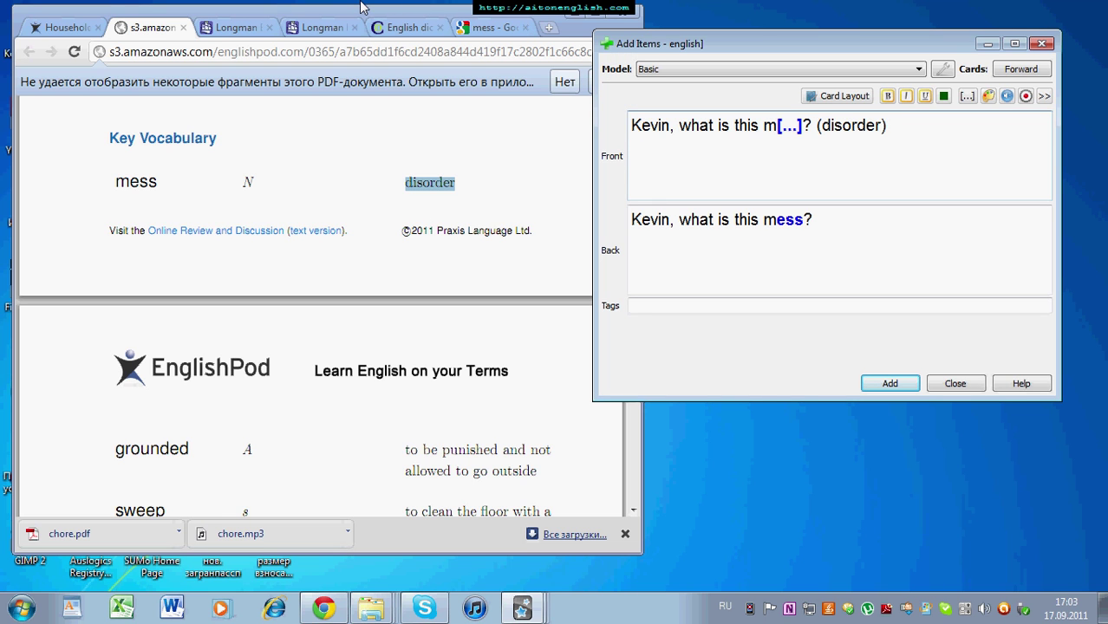
pyautogui.press('Return')
pyautogui.moveTo(644, 126); pyautogui.dragTo(785, 125)
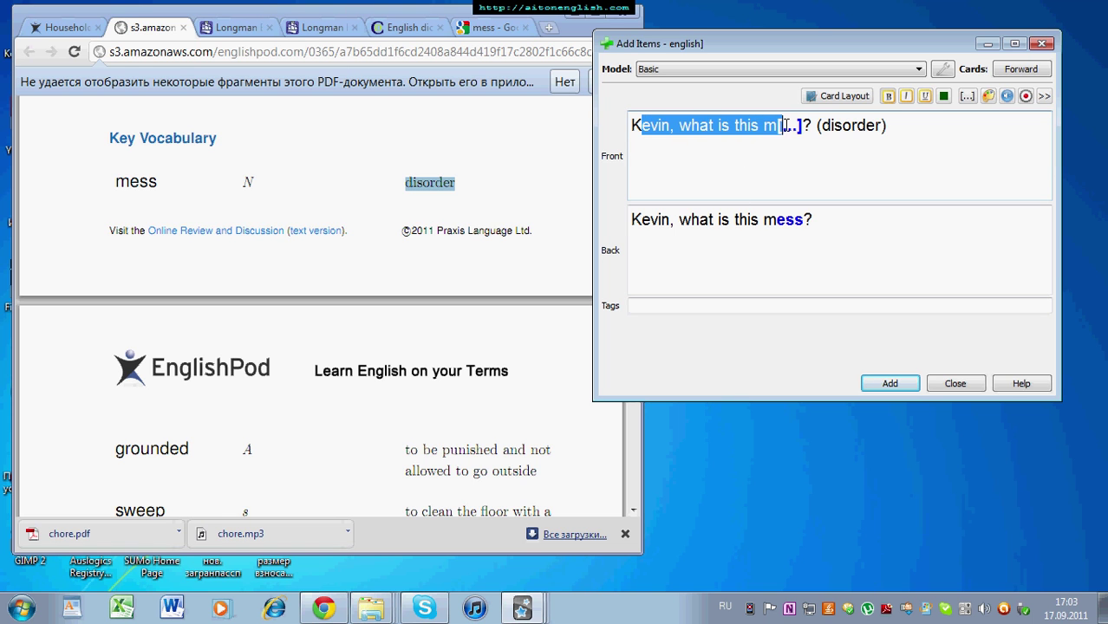
pyautogui.doubleClick(856, 127)
pyautogui.click(926, 128)
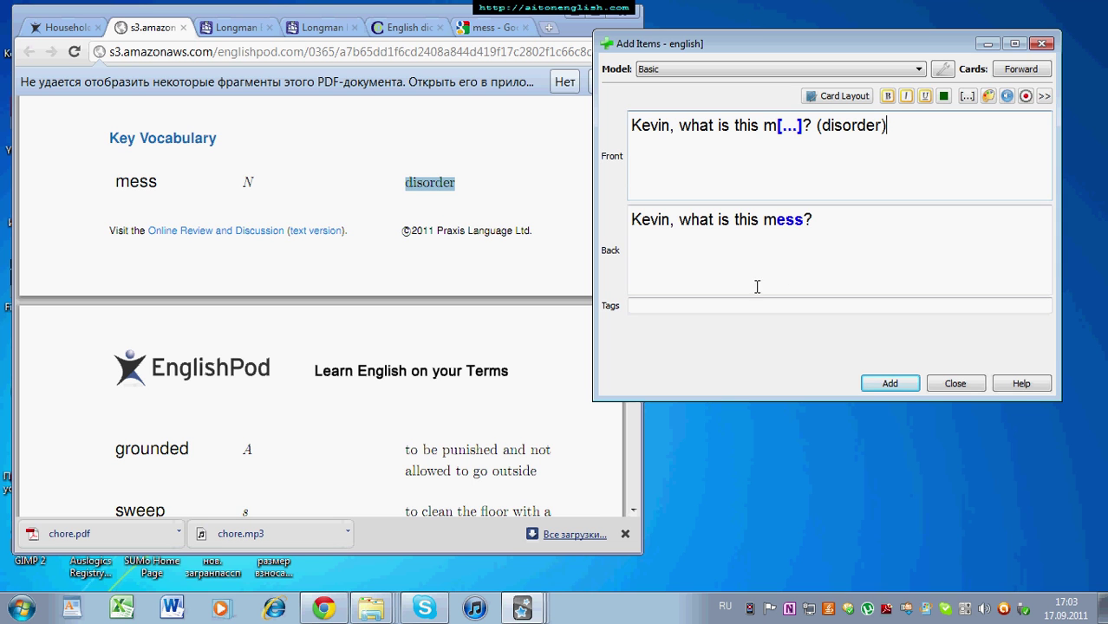
# Copy the word "mess" from the card's back and search for it on Google Images in a new browser tab.
pyautogui.doubleClick(785, 221)
pyautogui.hotkey('ctrl', 'c')
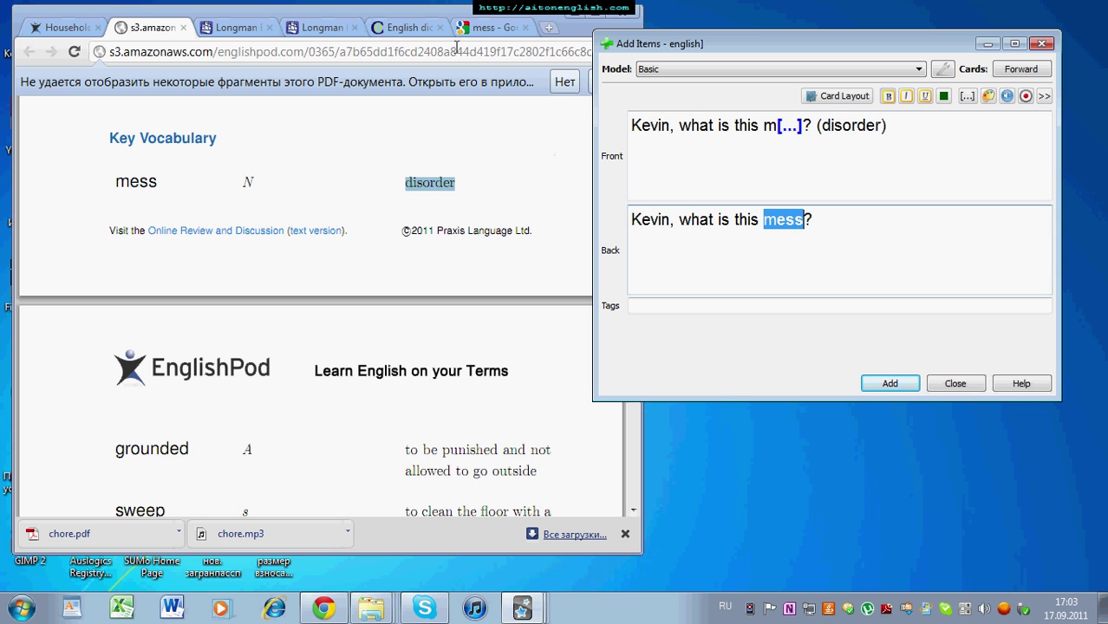
pyautogui.click(548, 27)
pyautogui.hotkey('ctrl', 'v')
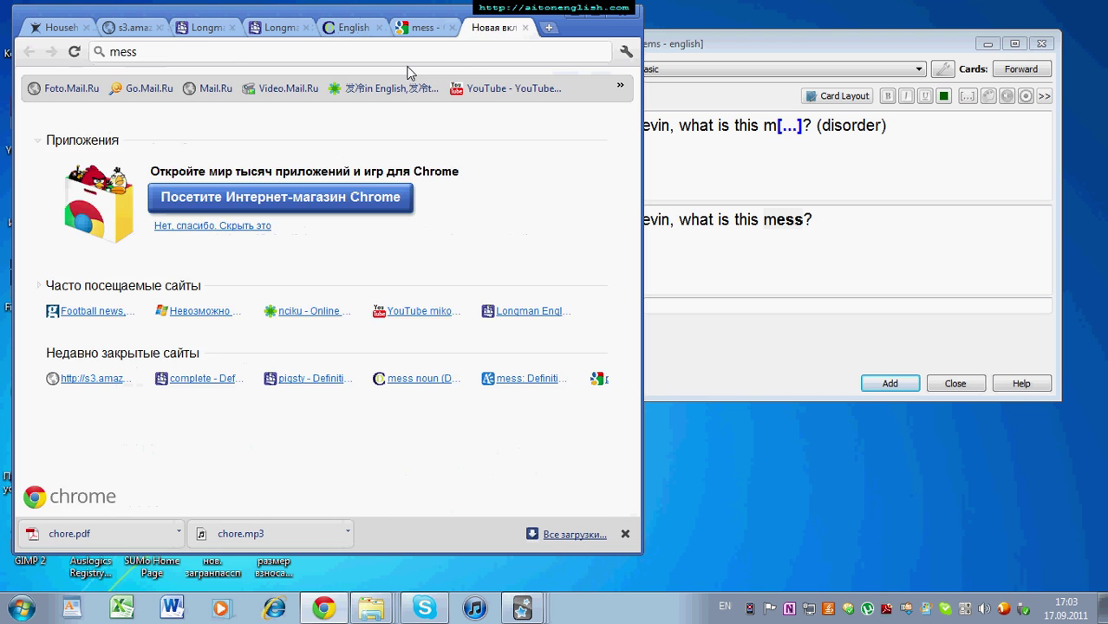
pyautogui.press('Return')
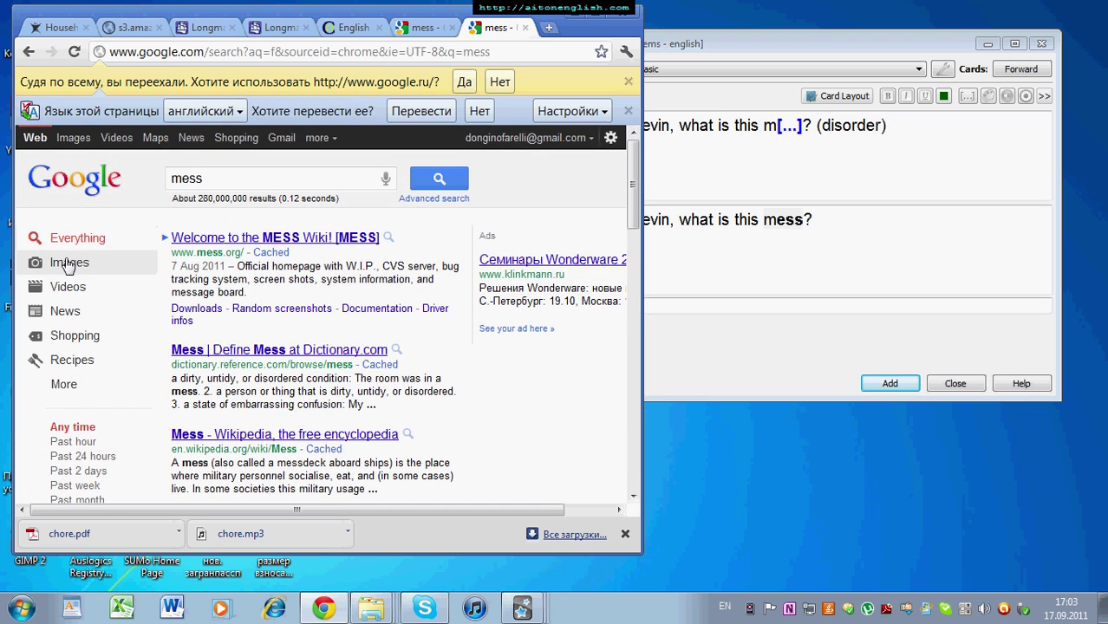
pyautogui.click(70, 261)
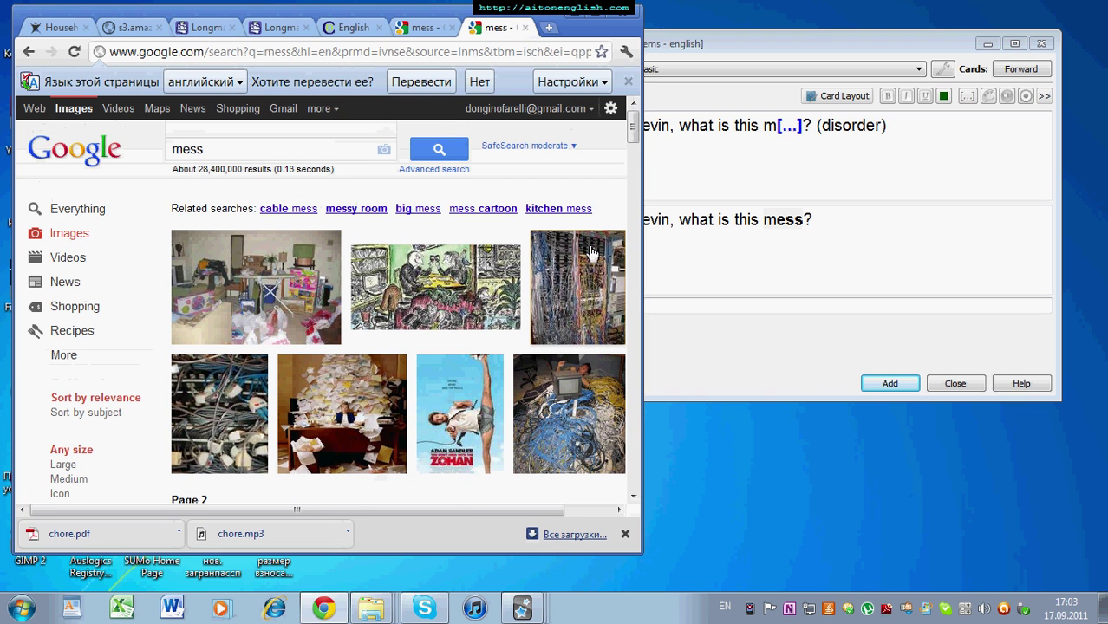
# Copy the picture of a messy kitchen sink full of dirty dishes and paste it below the question on the card's front.
pyautogui.click(633, 497)
pyautogui.moveTo(633, 501); pyautogui.dragTo(633, 502)
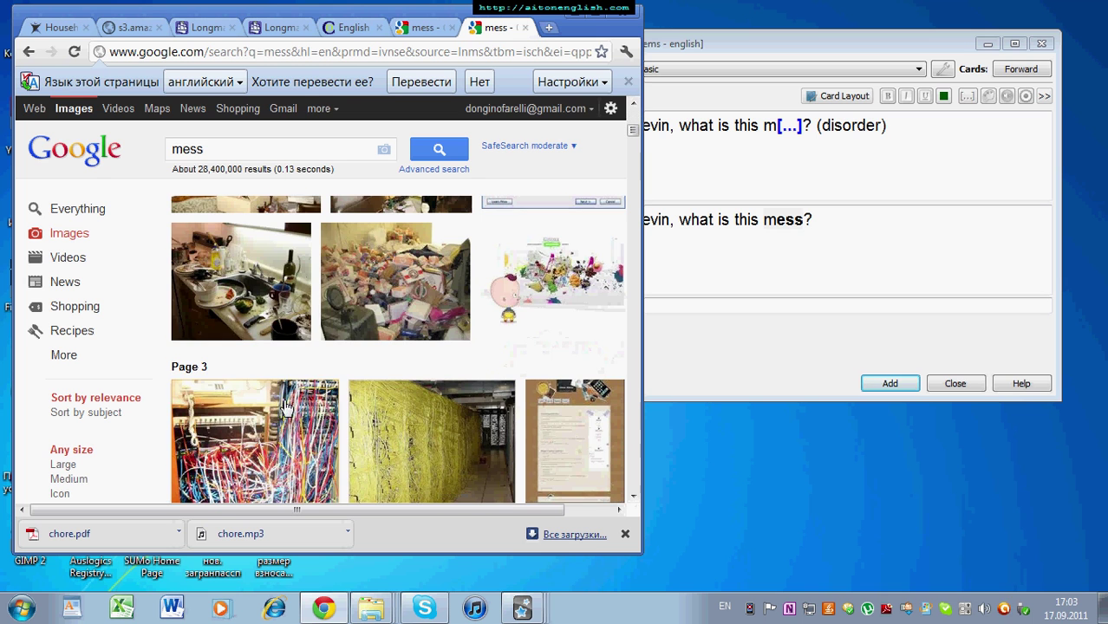
pyautogui.rightClick(228, 274)
pyautogui.click(319, 408)
pyautogui.click(983, 140)
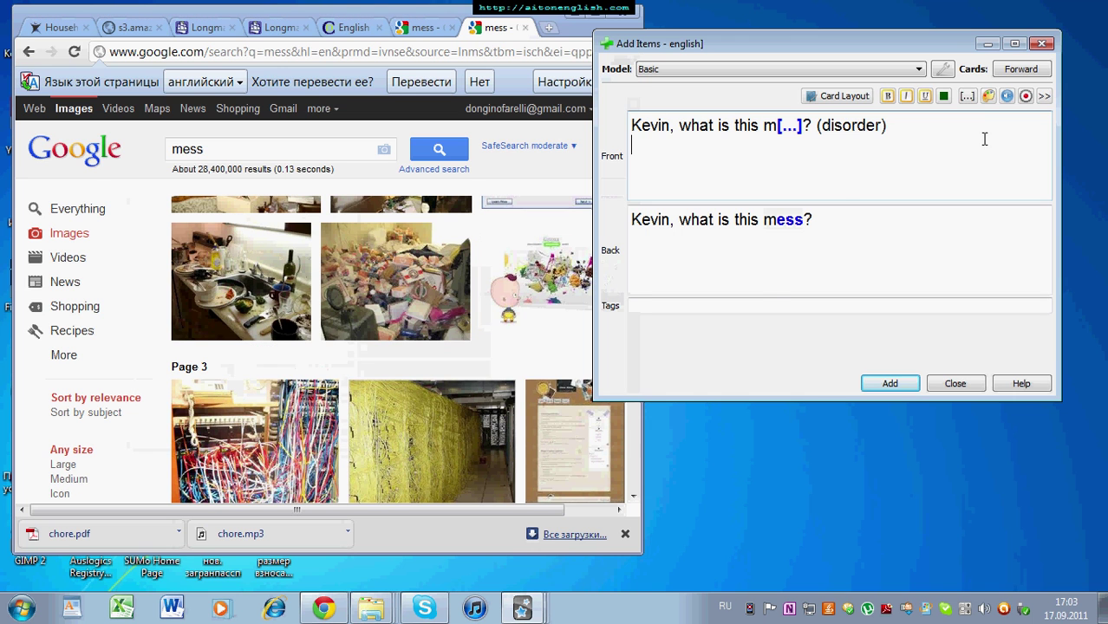
pyautogui.hotkey('ctrl', 'v')
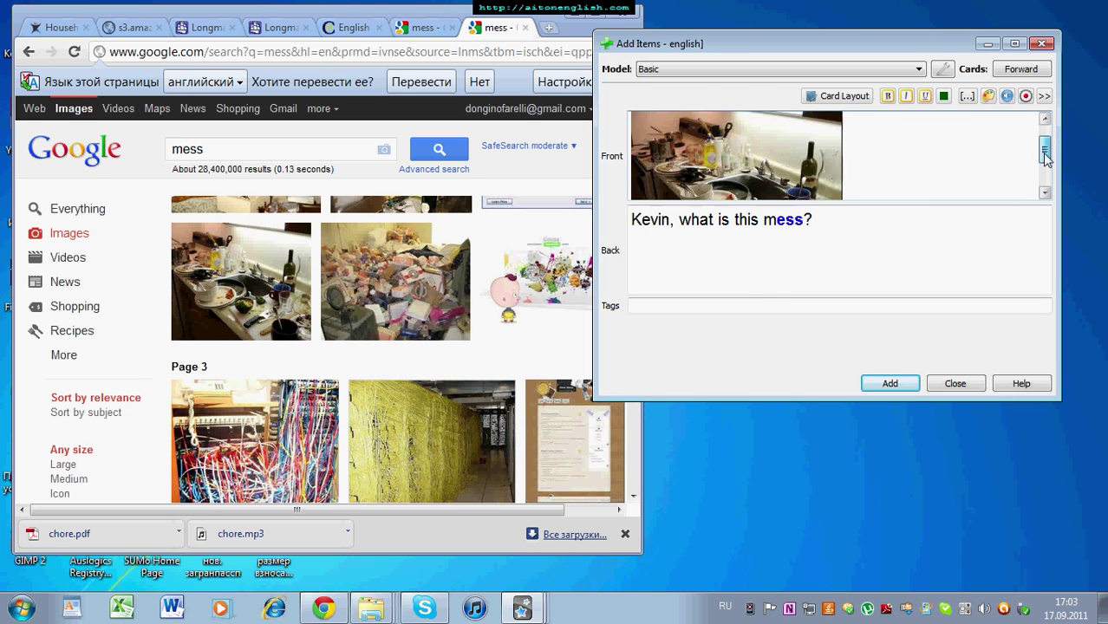
pyautogui.moveTo(642, 126); pyautogui.dragTo(762, 129)
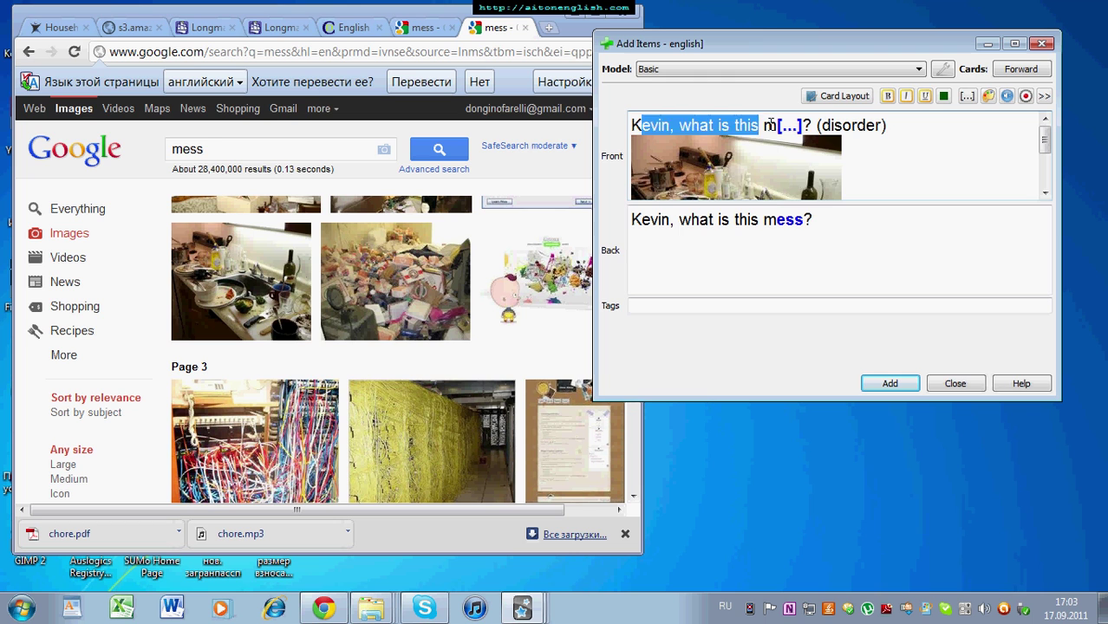
pyautogui.doubleClick(769, 127)
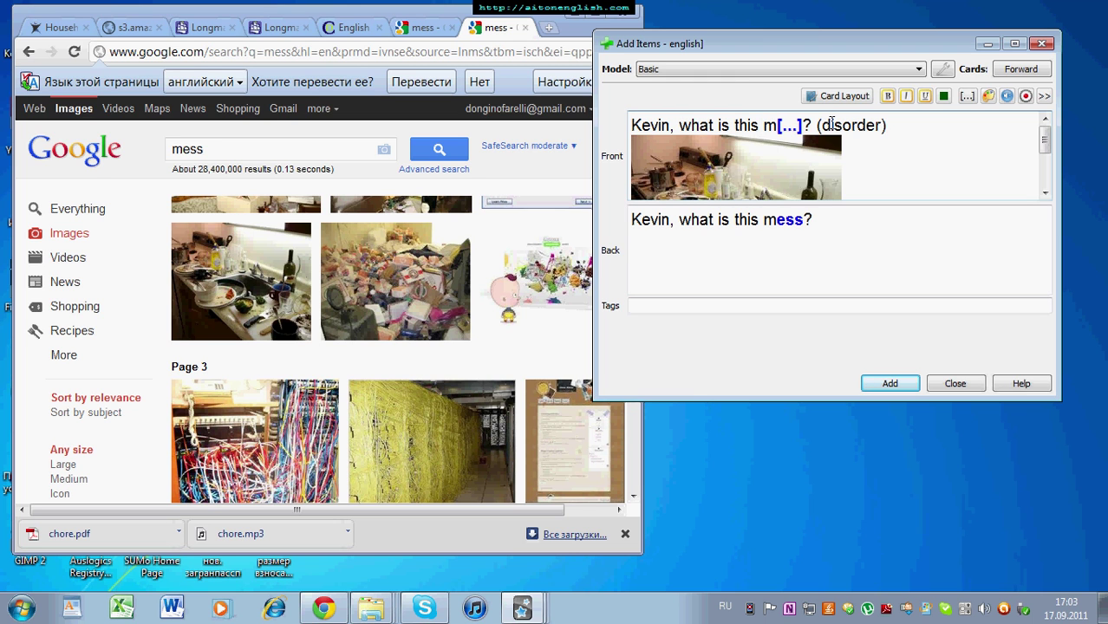
pyautogui.doubleClick(854, 126)
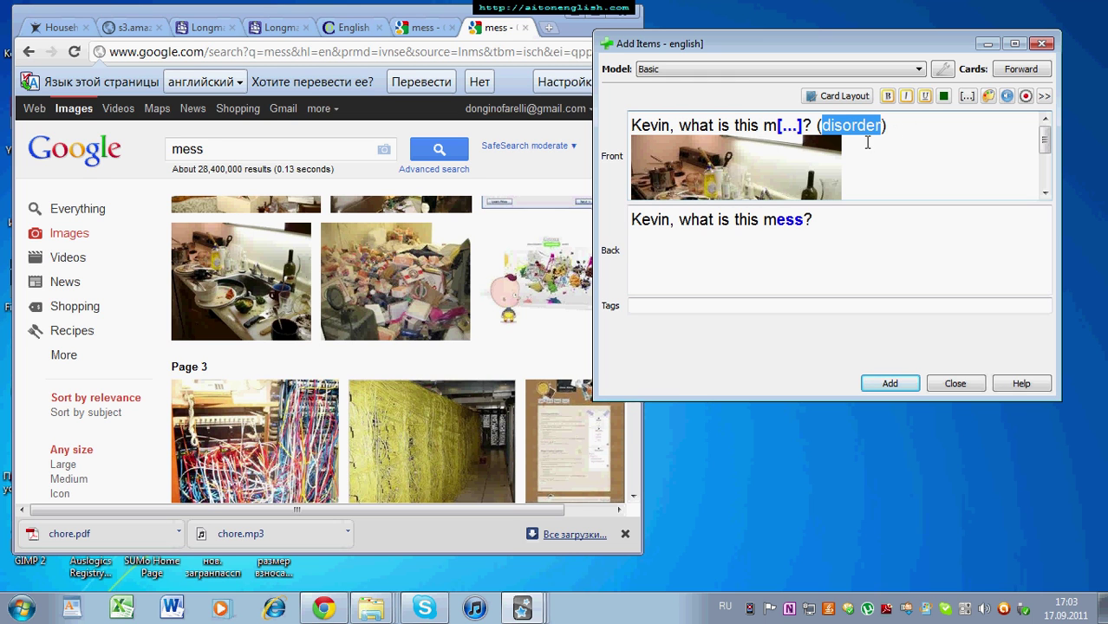
# Record a short audio clip of the spoken sentence and attach it after the question on the card's back.
pyautogui.scroll(-2, 871, 189)
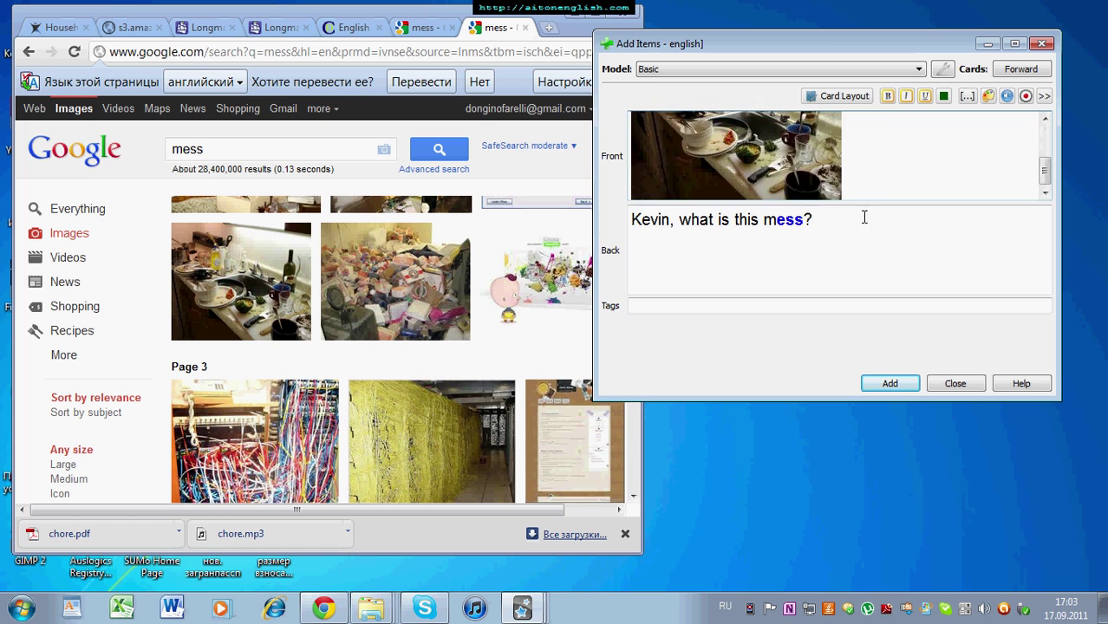
pyautogui.click(862, 222)
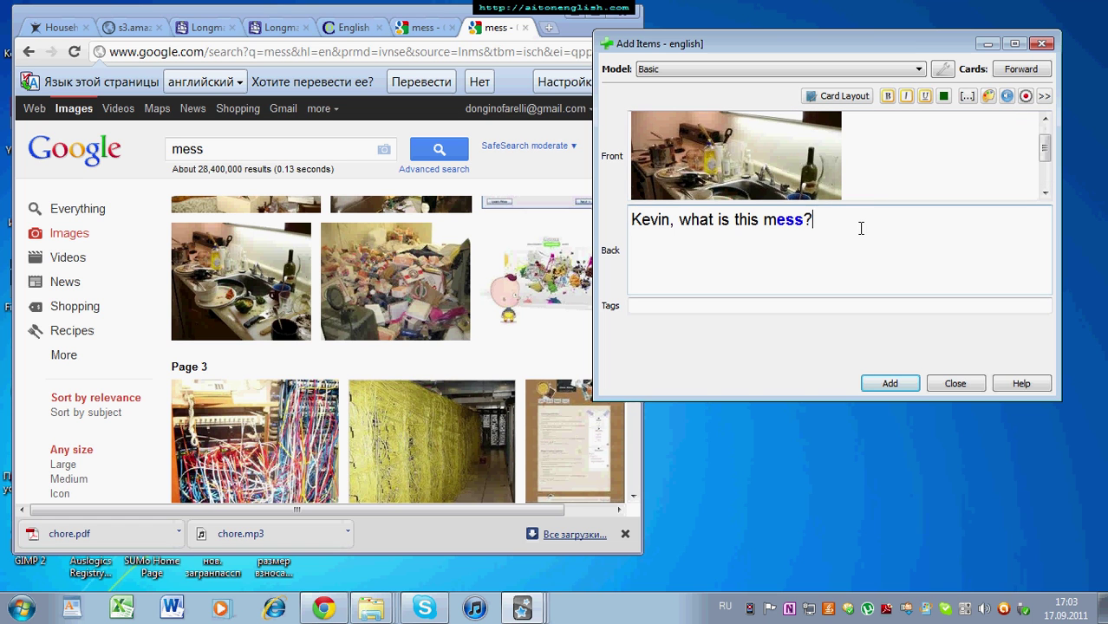
pyautogui.click(1026, 96)
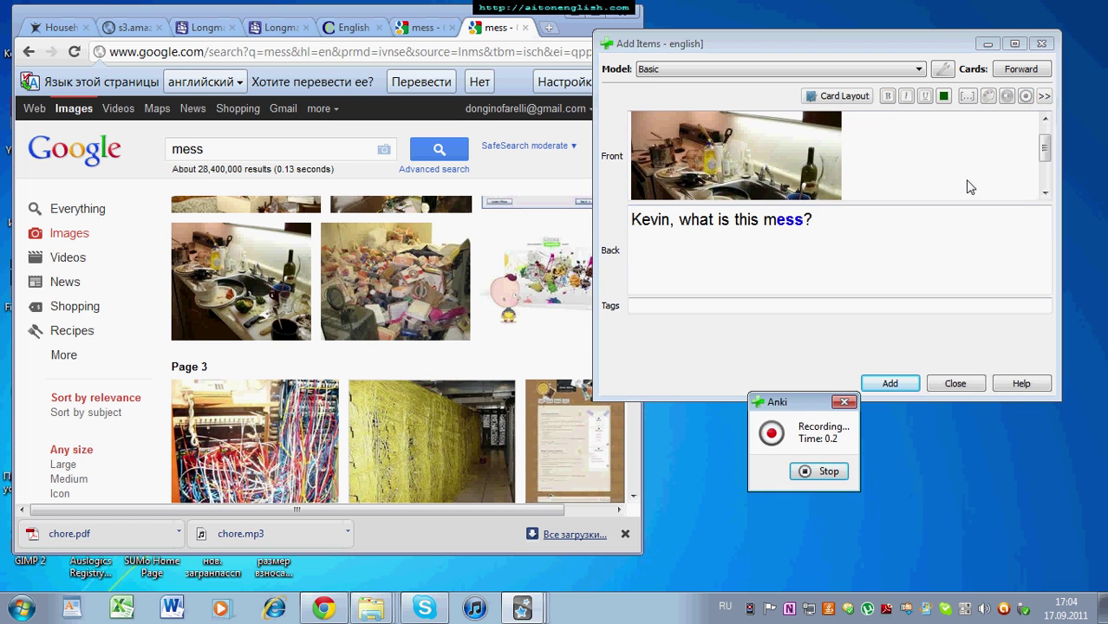
pyautogui.click(815, 472)
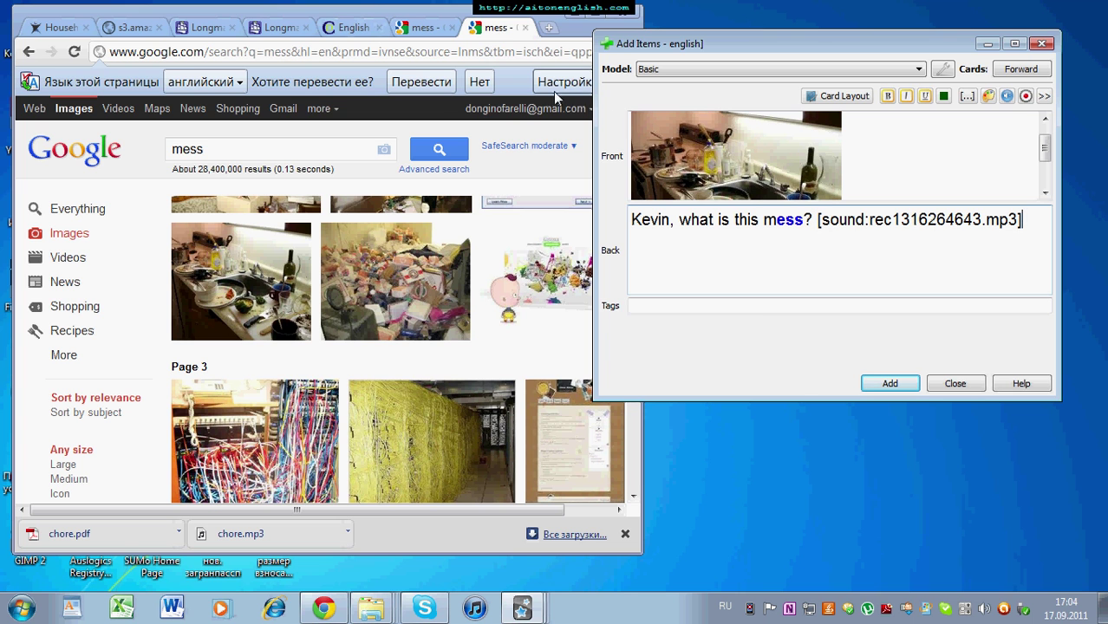
# Look up the word "mess" in Cambridge Dictionaries Online.
pyautogui.click(349, 27)
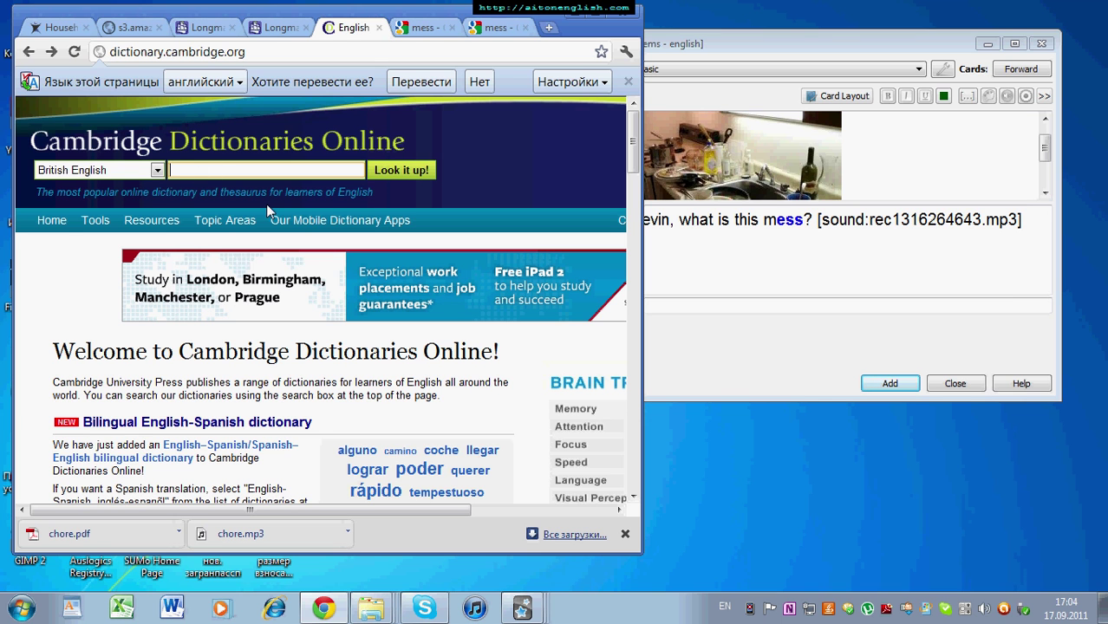
pyautogui.write('mess')
pyautogui.press('Return')
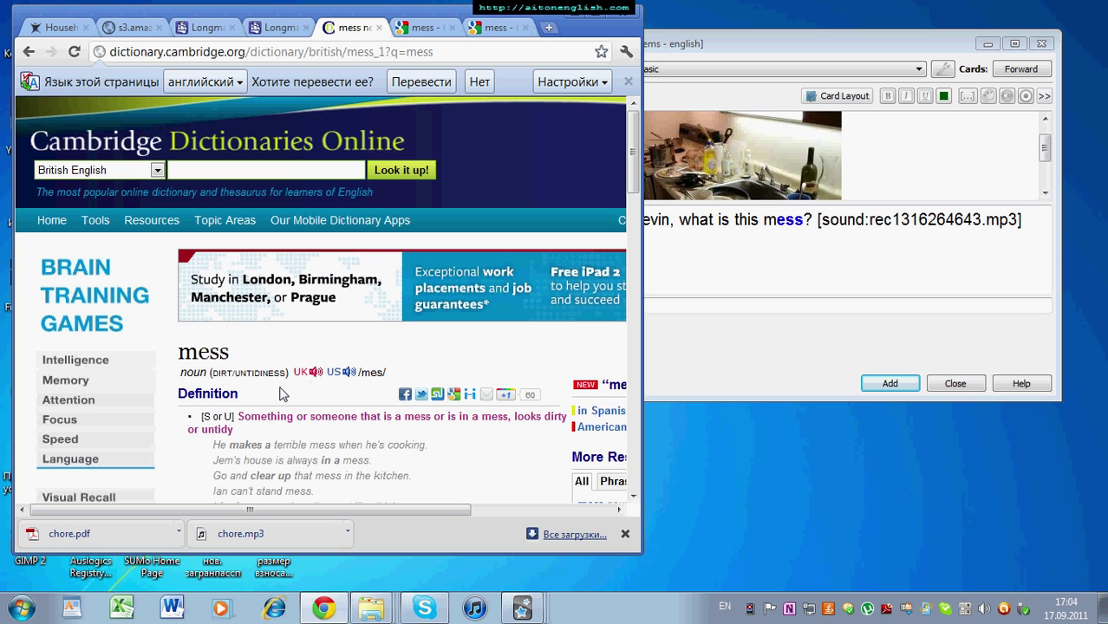
# Add the finished "mess" card to the deck and go back to the dialogue in the EnglishPod transcript.
pyautogui.click(1032, 227)
pyautogui.click(887, 384)
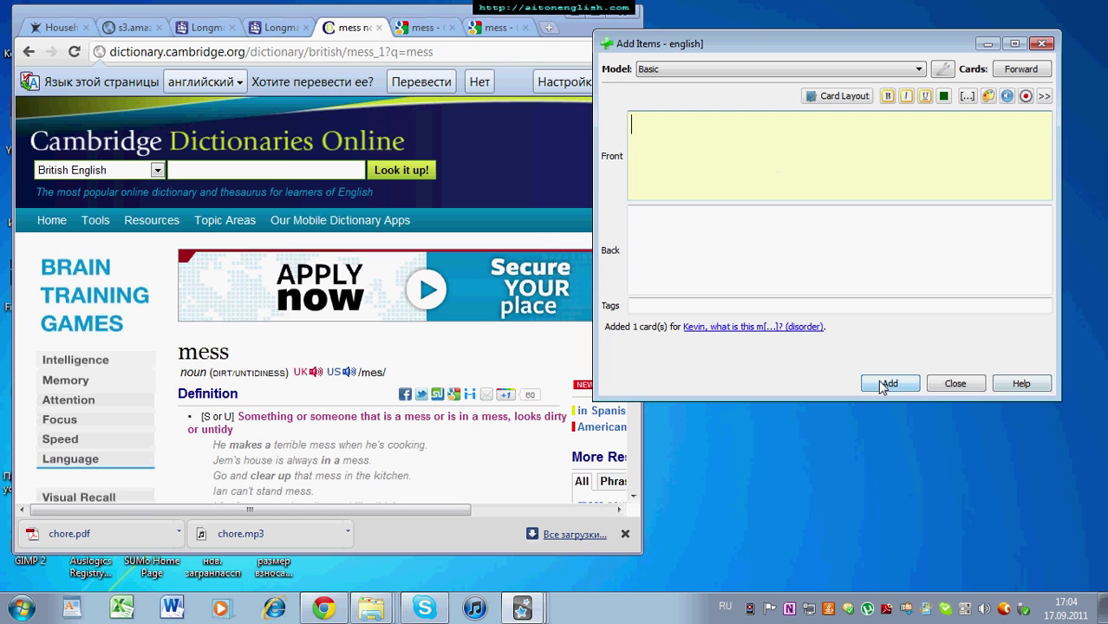
pyautogui.click(130, 27)
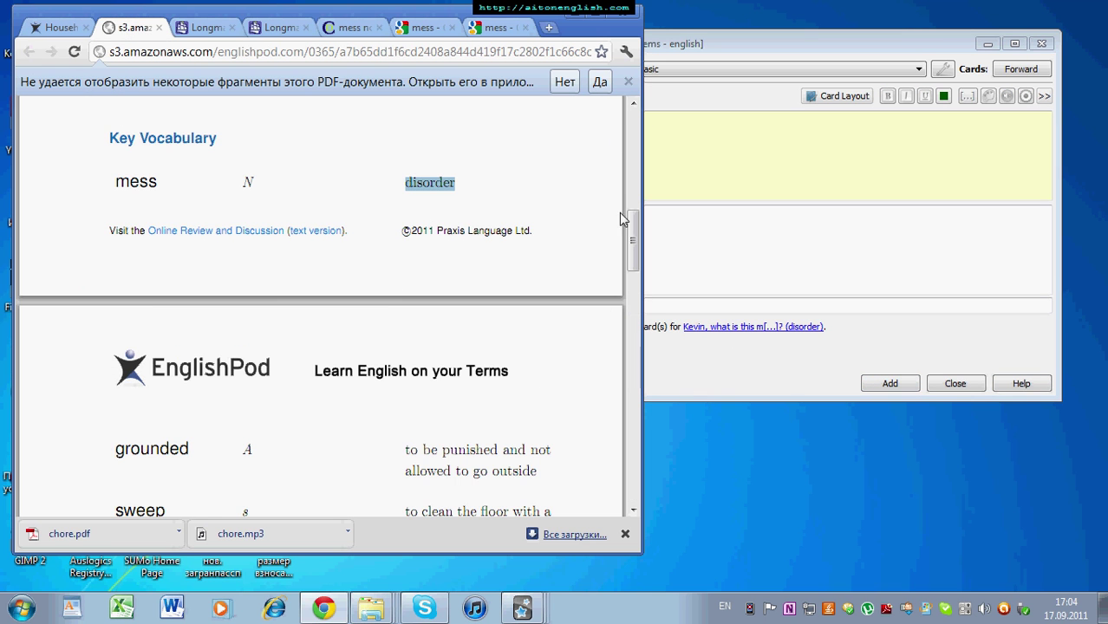
pyautogui.scroll(8, 623, 219)
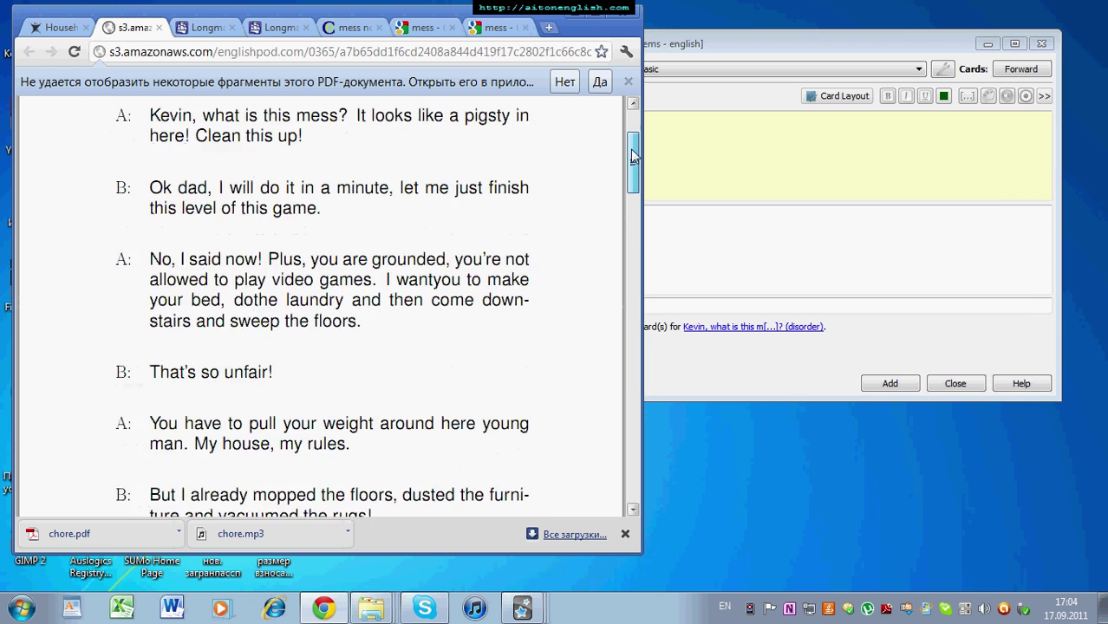
# Look up "mess" in the Longman dictionary and open the noun entry at its example sentences.
pyautogui.click(206, 28)
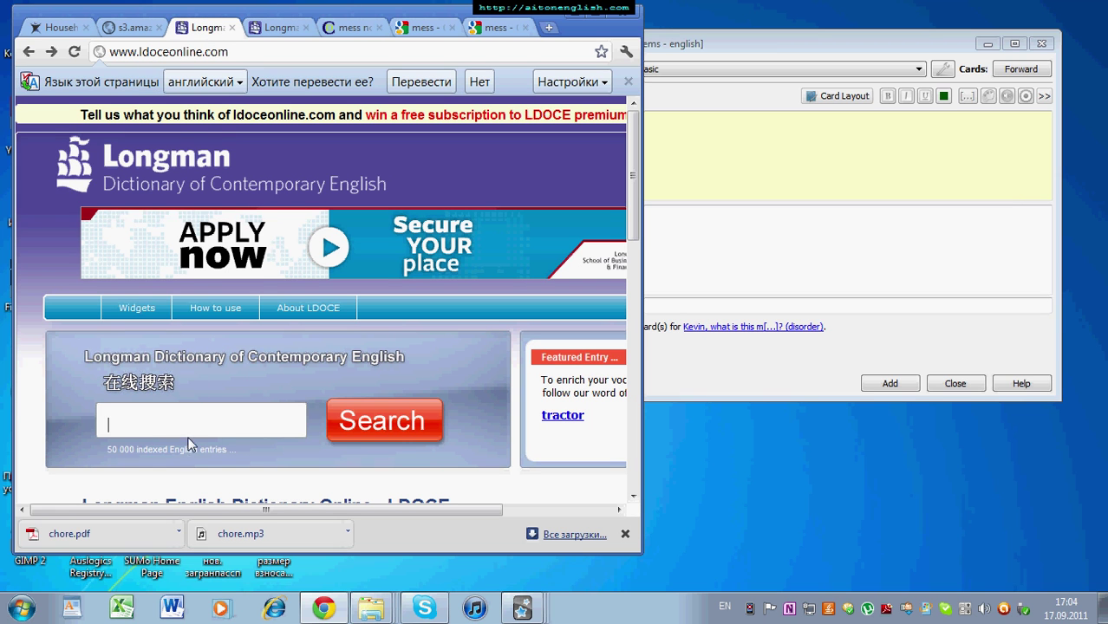
pyautogui.write('mess')
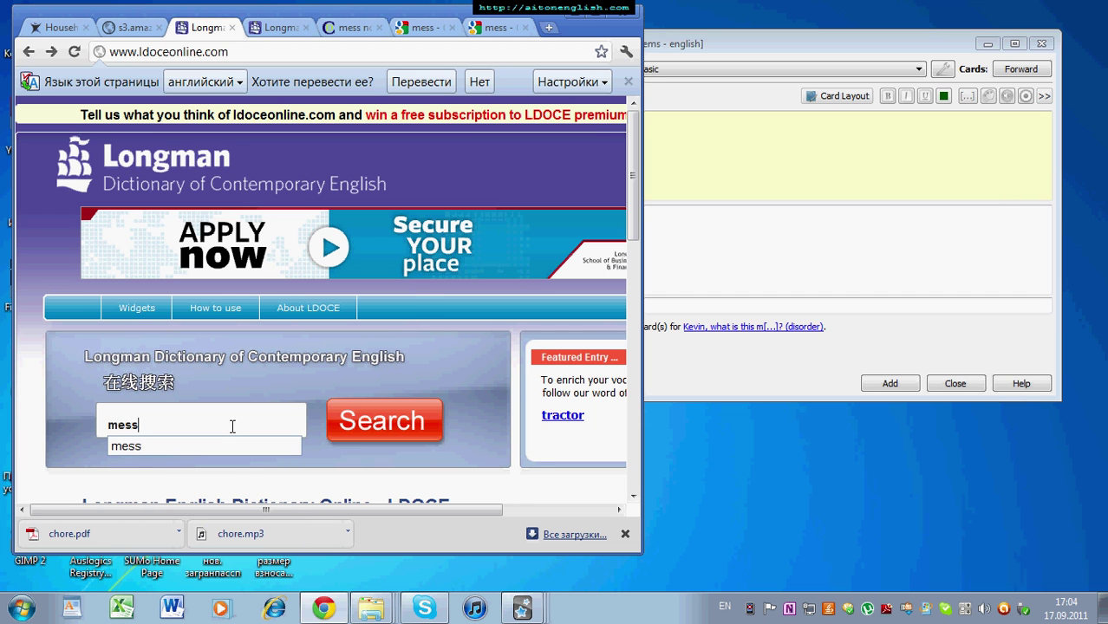
pyautogui.press('Return')
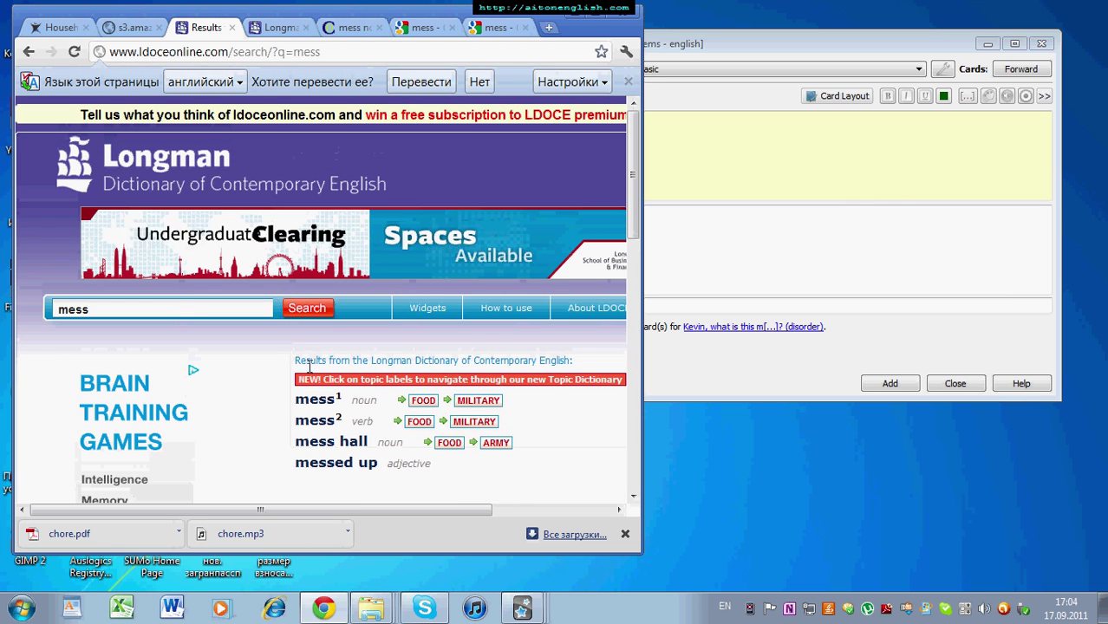
pyautogui.click(327, 403)
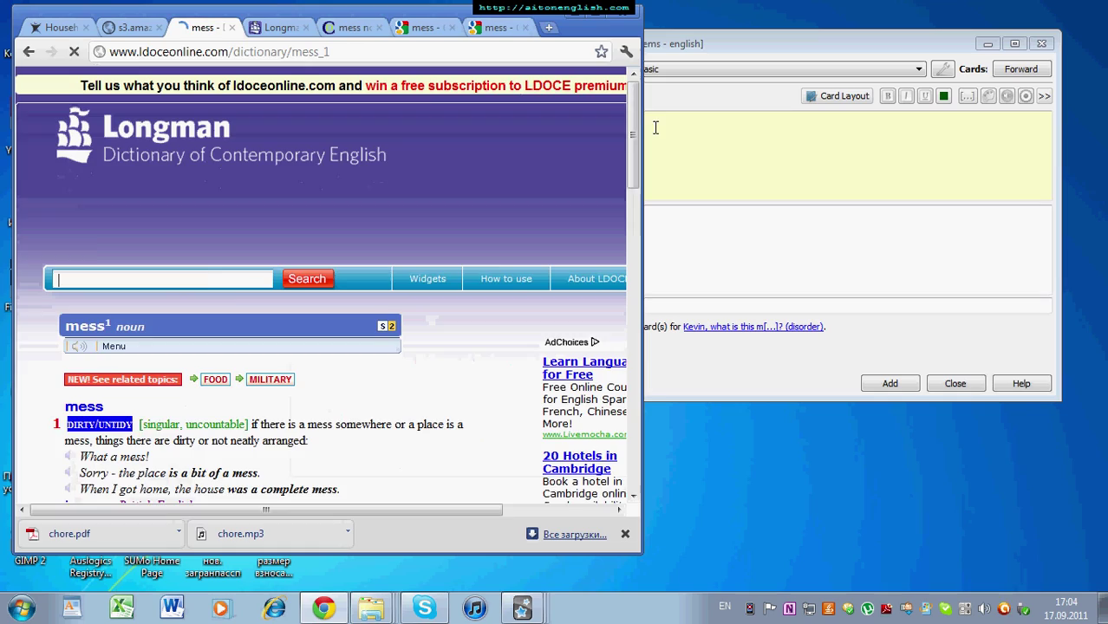
pyautogui.moveTo(636, 124); pyautogui.dragTo(618, 194)
pyautogui.scroll(1, 563, 199)
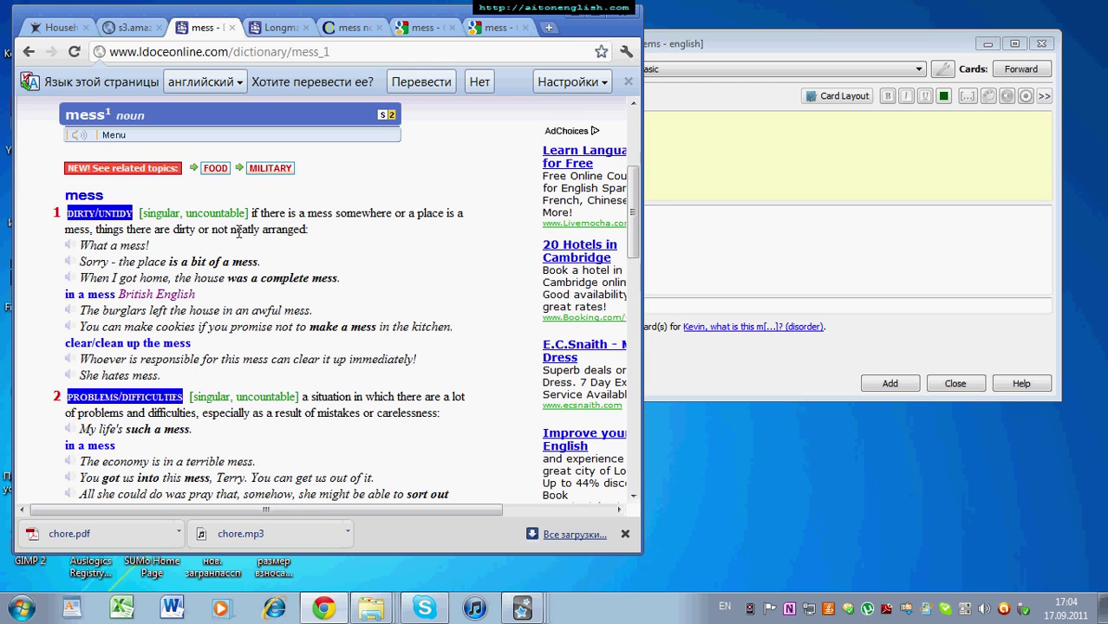
# Copy the example "When I got home, the house was a complete mess" and paste it into the new card's front.
pyautogui.moveTo(81, 278); pyautogui.dragTo(341, 273)
pyautogui.hotkey('ctrl', 'c')
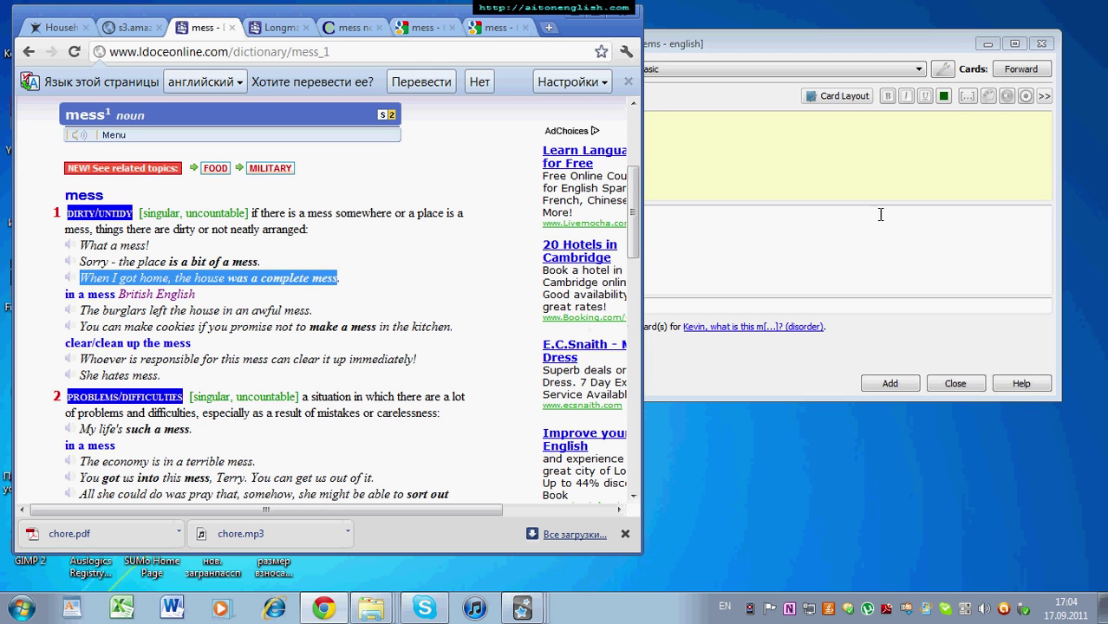
pyautogui.click(779, 153)
pyautogui.hotkey('ctrl', 'v')
# Turn the letters "omplete" of "complete" in the front sentence into a cloze deletion.
pyautogui.doubleClick(966, 127)
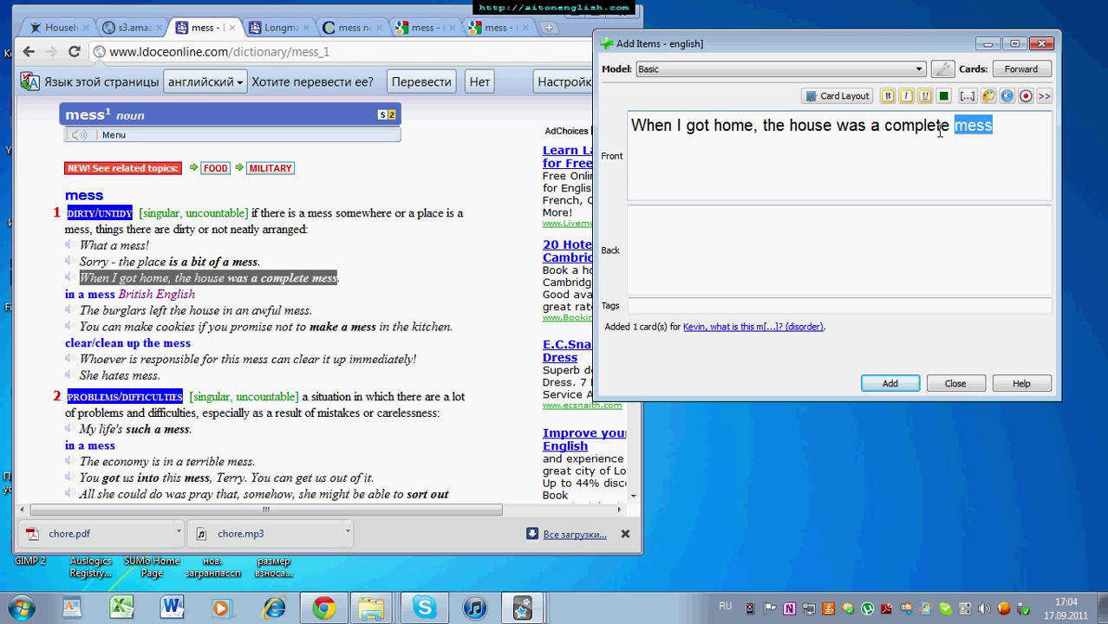
pyautogui.click(929, 126)
pyautogui.moveTo(893, 126); pyautogui.dragTo(948, 128)
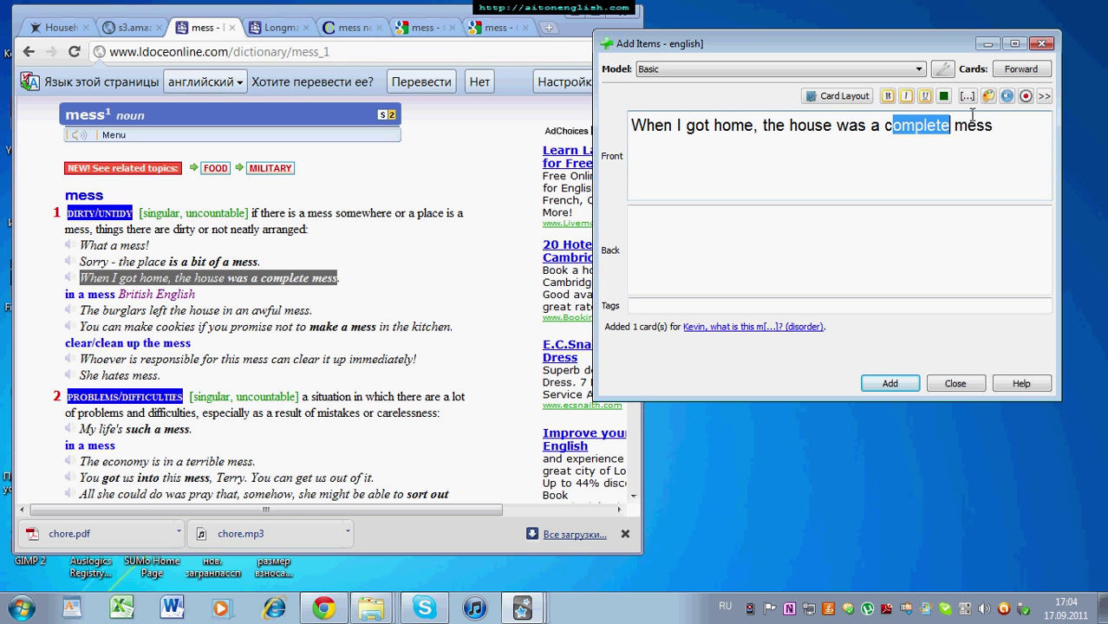
pyautogui.click(968, 95)
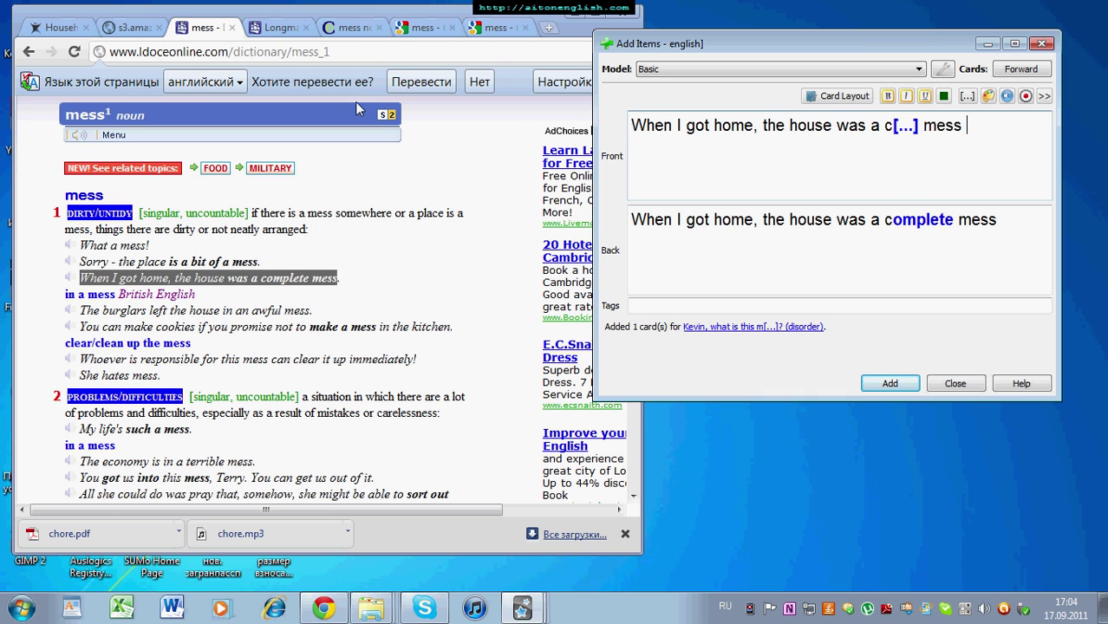
# Look up "complete" in the second Longman dictionary tab and open the adjective entry.
pyautogui.click(278, 29)
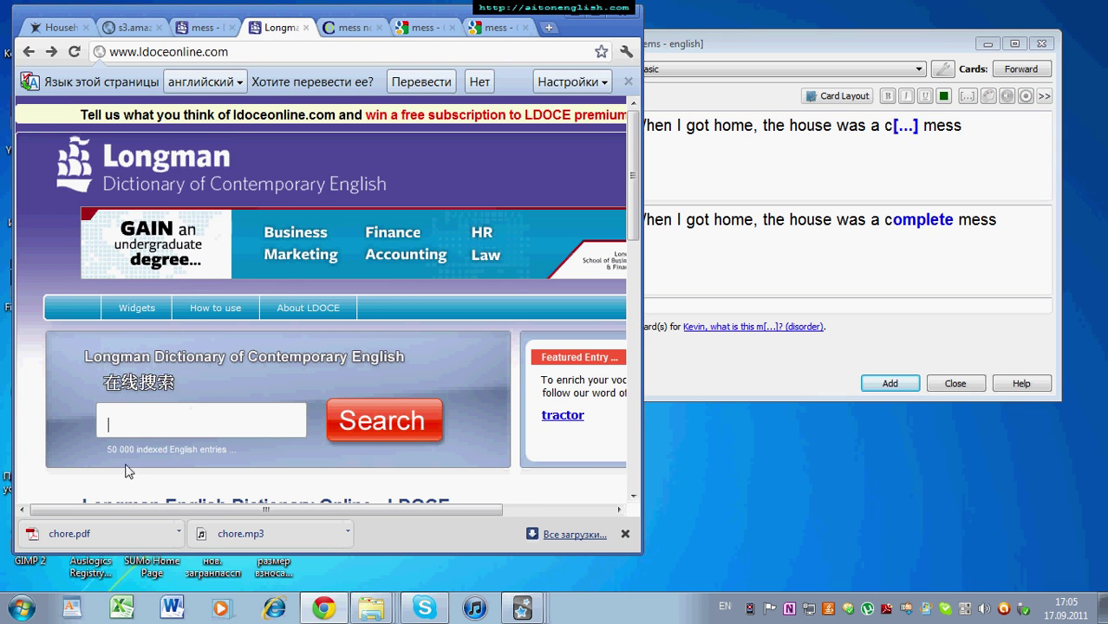
pyautogui.write('complete')
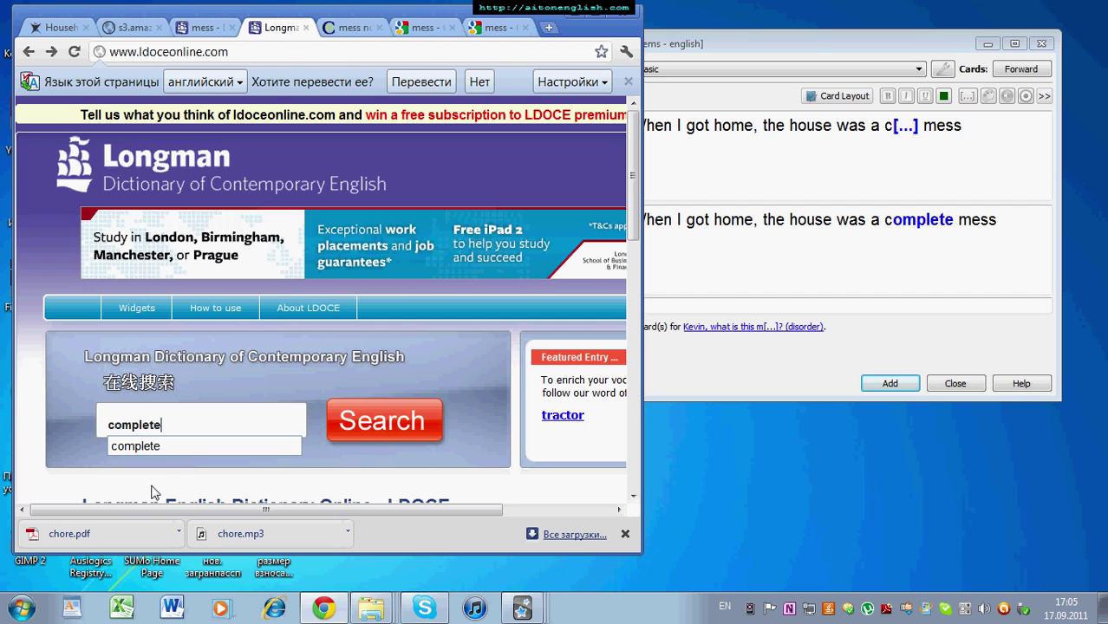
pyautogui.press('Return')
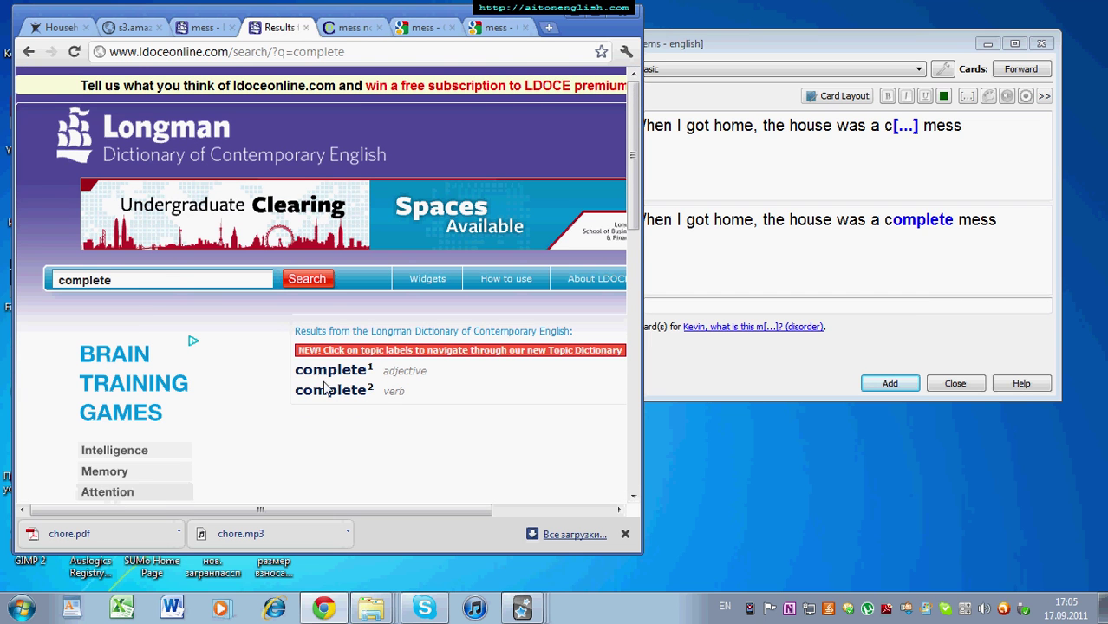
pyautogui.click(334, 397)
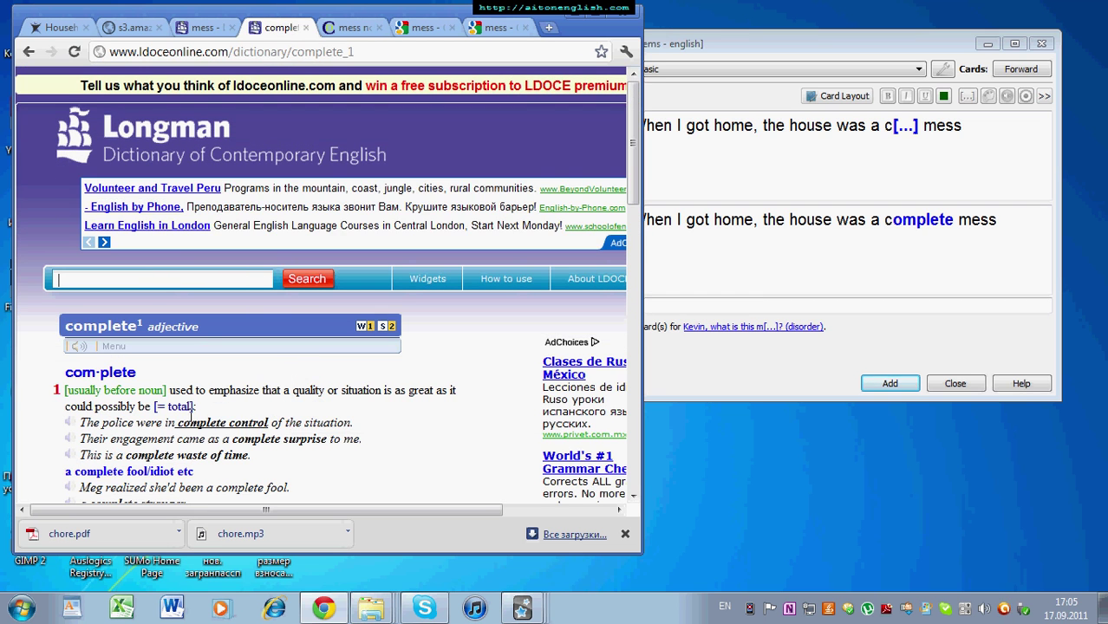
# Copy the synonym "[= total]:" from the first definition and paste it after the sentence on the card's front.
pyautogui.moveTo(154, 437); pyautogui.dragTo(202, 439)
pyautogui.hotkey('ctrl', 'c')
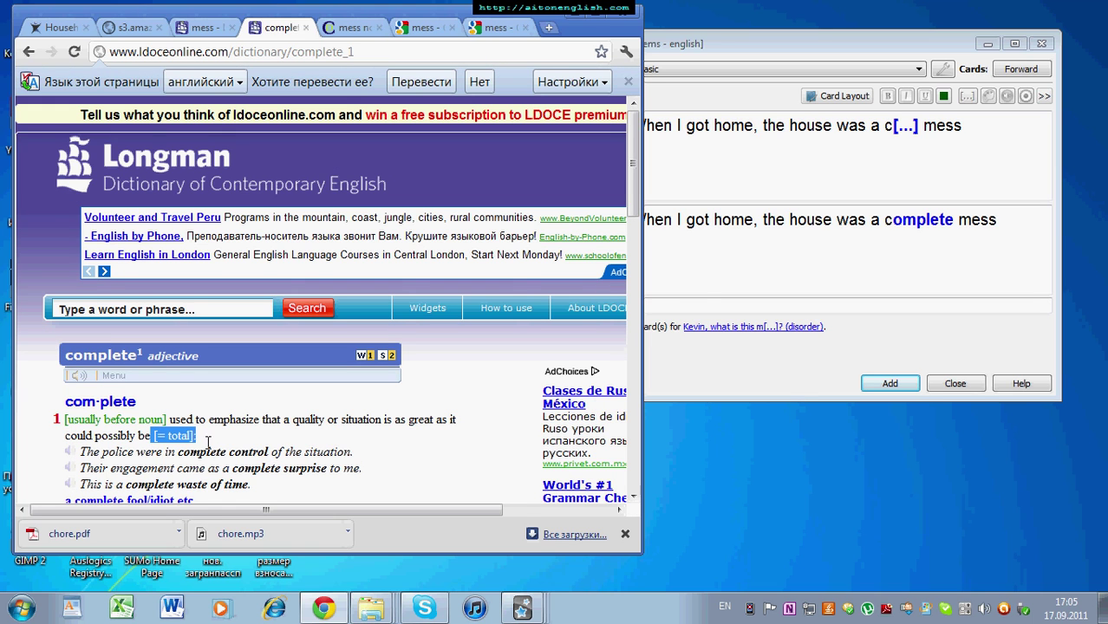
pyautogui.click(1002, 141)
pyautogui.hotkey('ctrl', 'v')
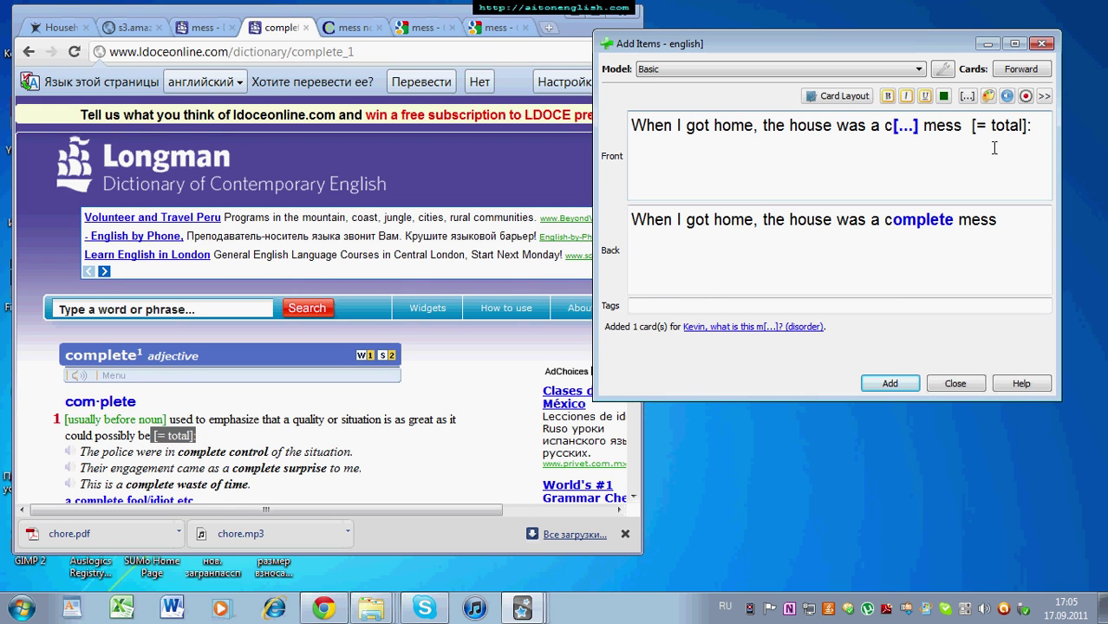
# Copy the definition "used to emphasize that a quality or situation is as great as it could possibly be" and paste it after the synonym.
pyautogui.click(226, 412)
pyautogui.moveTo(169, 416); pyautogui.dragTo(151, 435)
pyautogui.hotkey('ctrl', 'c')
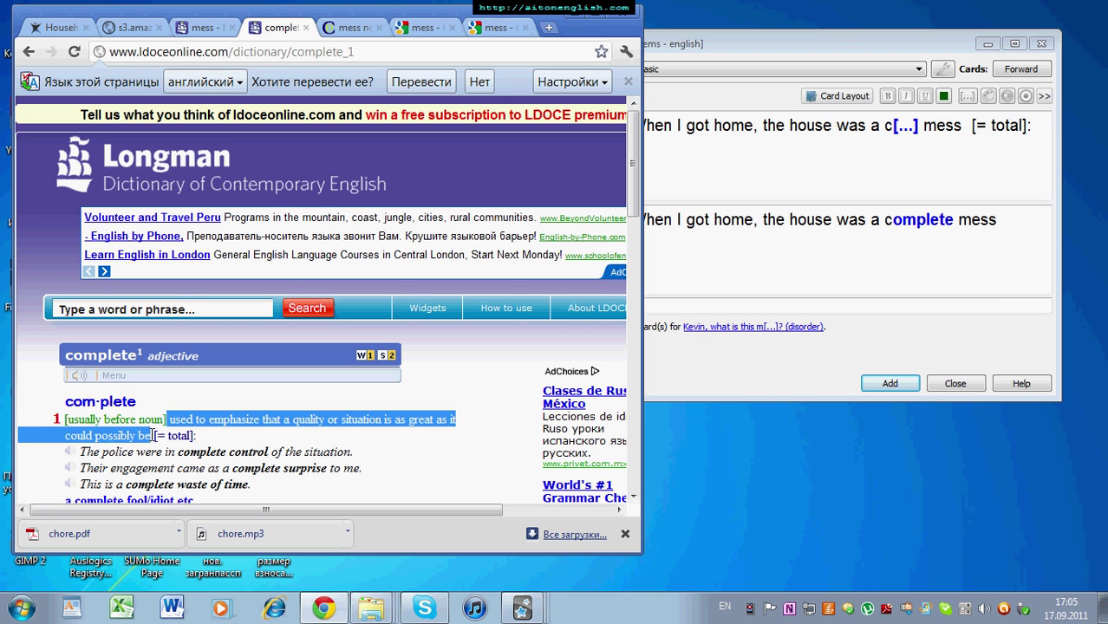
pyautogui.click(1030, 128)
pyautogui.hotkey('ctrl', 'v')
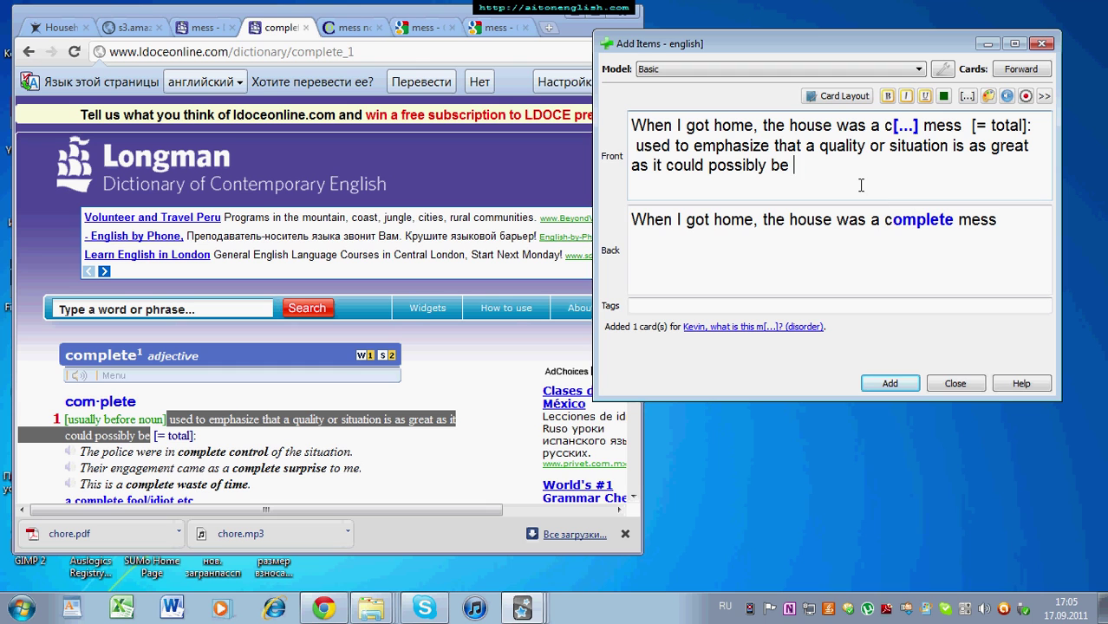
# Copy "complete mess" from the card's back and search for it on Google Images.
pyautogui.moveTo(881, 219); pyautogui.dragTo(1002, 217)
pyautogui.hotkey('ctrl', 'c')
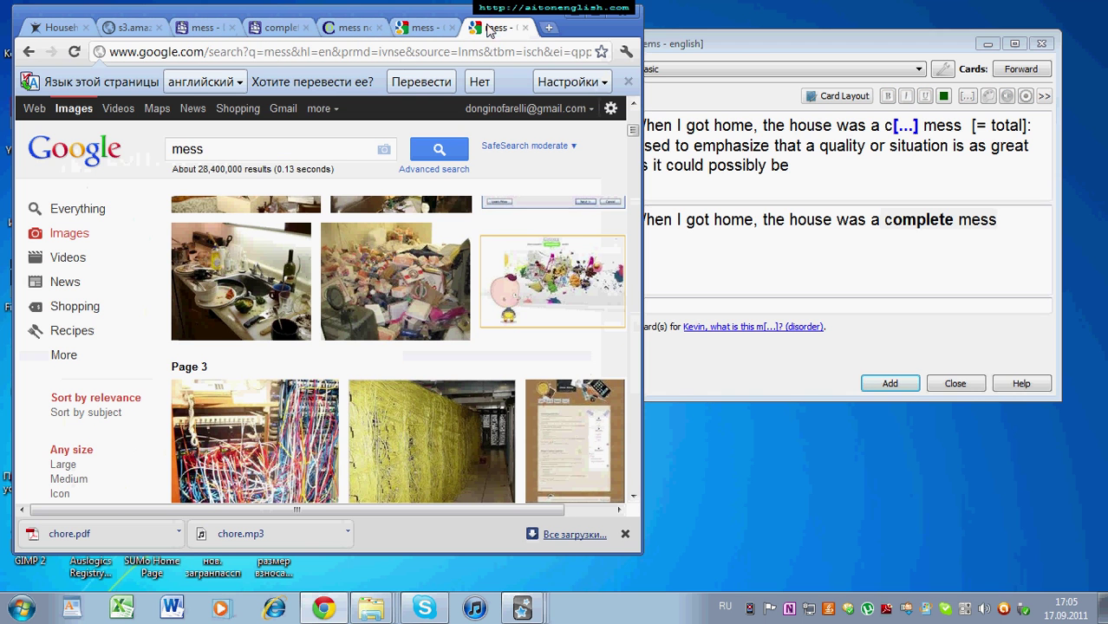
pyautogui.click(498, 27)
pyautogui.doubleClick(254, 152)
pyautogui.hotkey('ctrl', 'v')
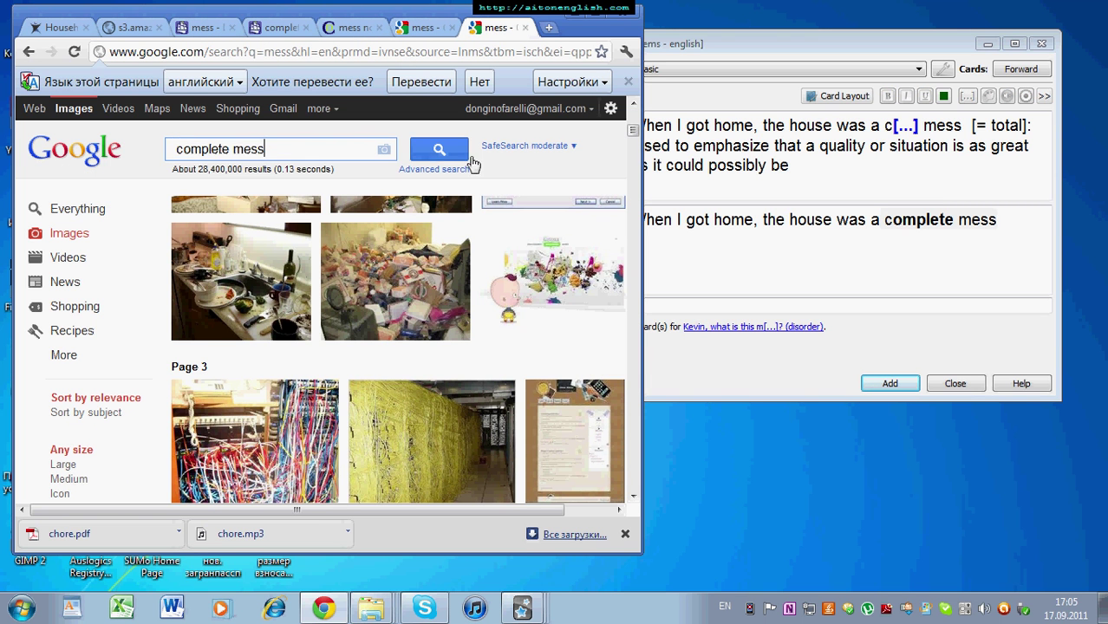
pyautogui.click(449, 155)
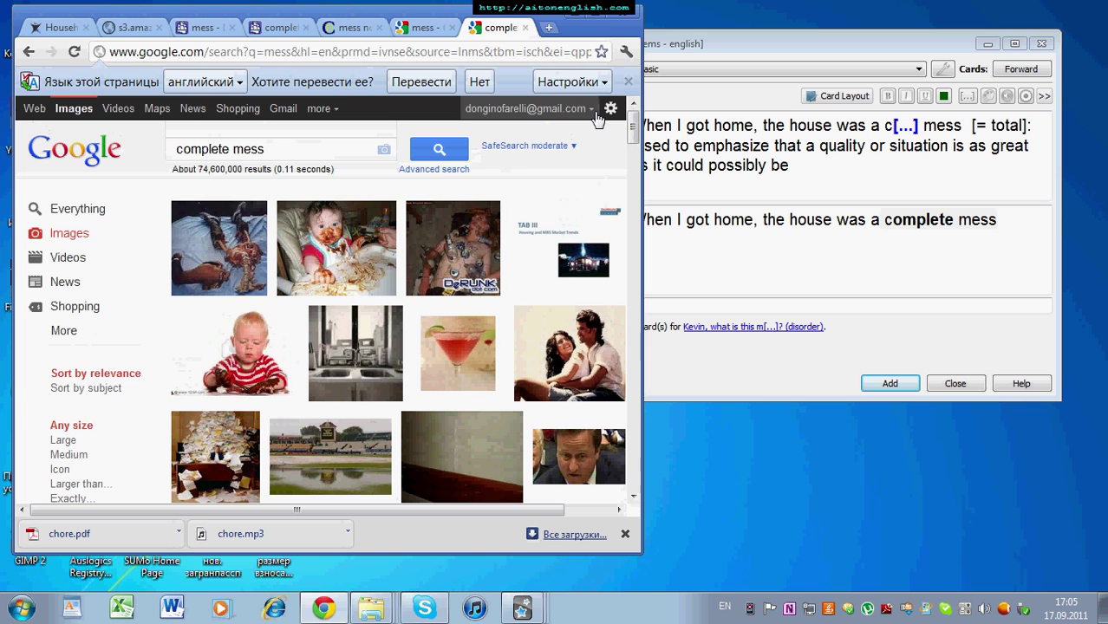
# Copy the third picture in the first results row, from derunk.com, and paste it below the definition on the card's front.
pyautogui.moveTo(308, 255)
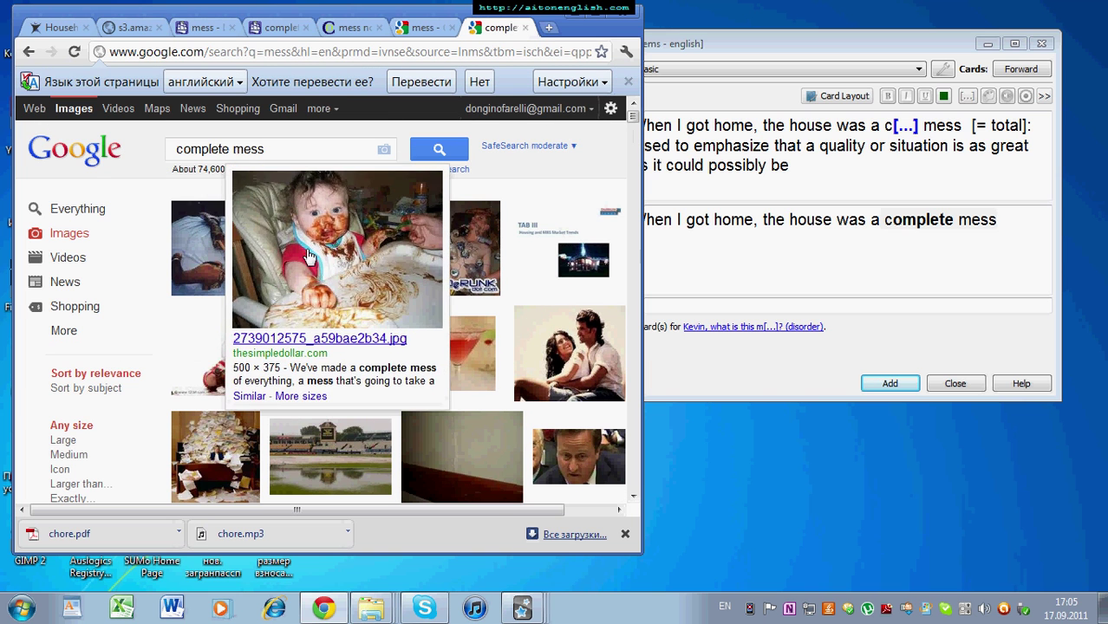
pyautogui.moveTo(455, 252)
pyautogui.rightClick(467, 222)
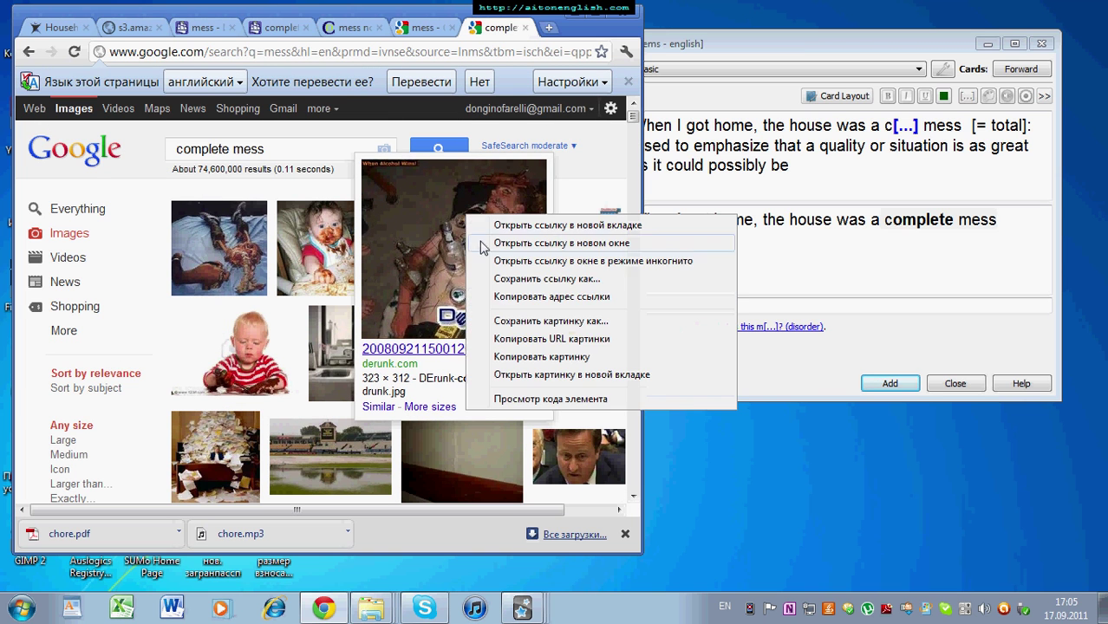
pyautogui.click(503, 357)
pyautogui.click(926, 183)
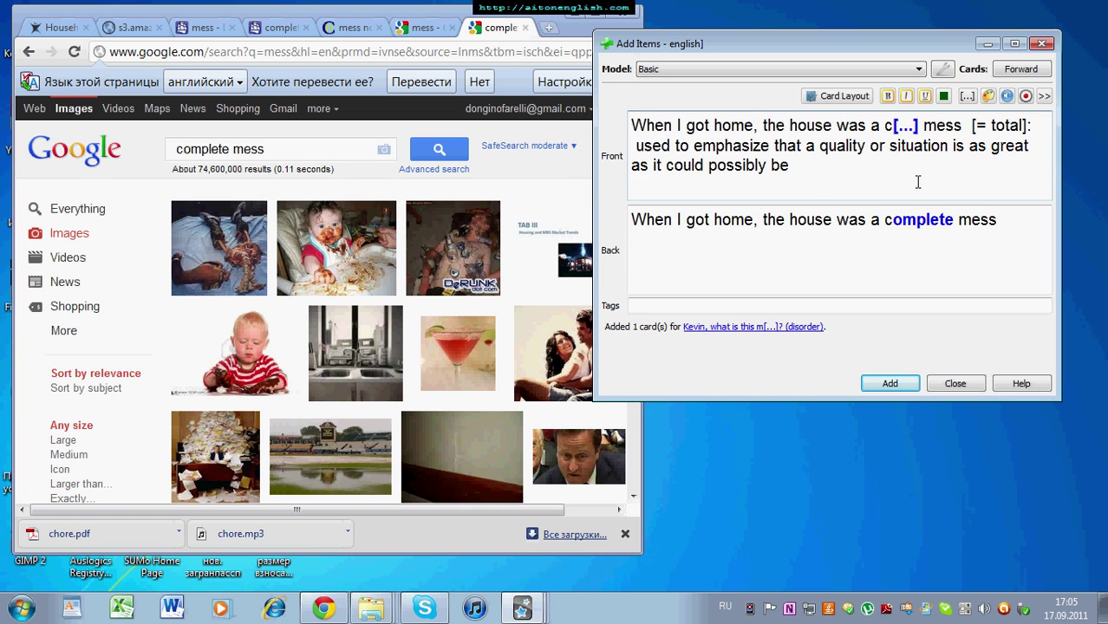
pyautogui.hotkey('ctrl', 'v')
# Review the cloze sentence, its first-letter hint, the synonym and the definition on the card's front.
pyautogui.moveTo(1045, 166); pyautogui.dragTo(1046, 139)
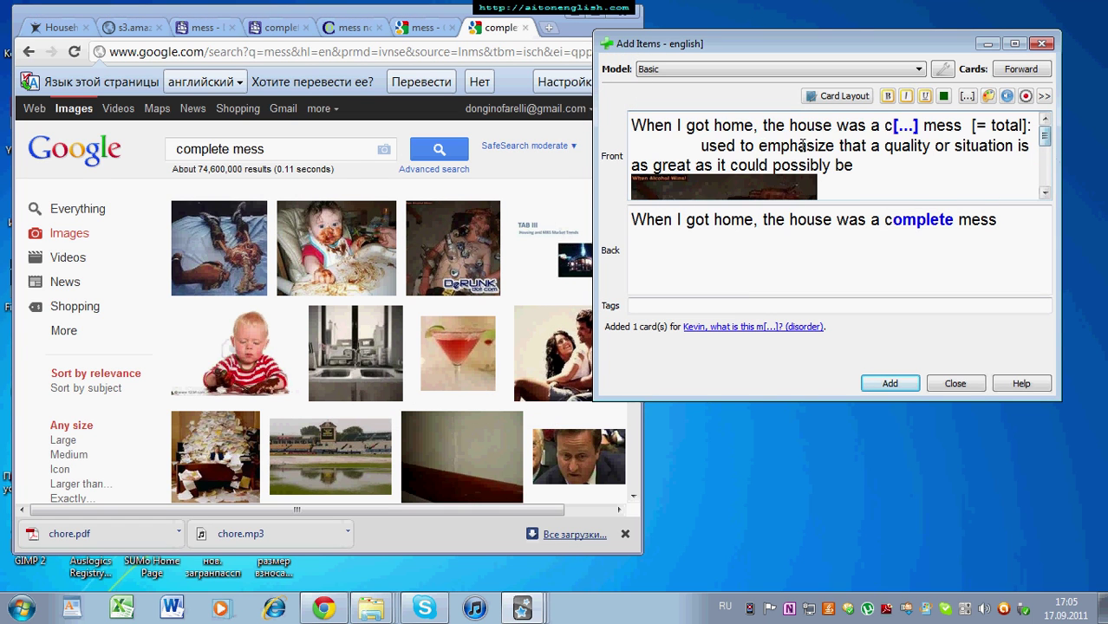
pyautogui.moveTo(733, 126); pyautogui.dragTo(896, 125)
pyautogui.click(895, 126)
pyautogui.hotkey('shift', 'Left')
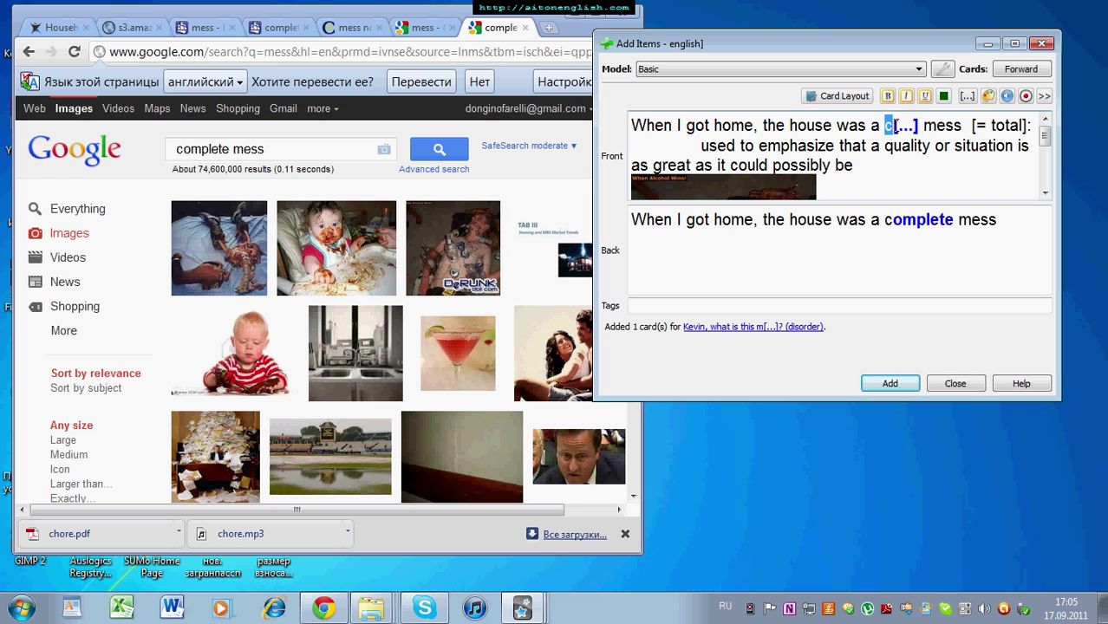
pyautogui.press('Right')
pyautogui.moveTo(969, 125); pyautogui.dragTo(907, 169)
pyautogui.click(907, 170)
# Record the spoken audio for the "complete mess" sentence and attach it on the card's back.
pyautogui.click(1016, 221)
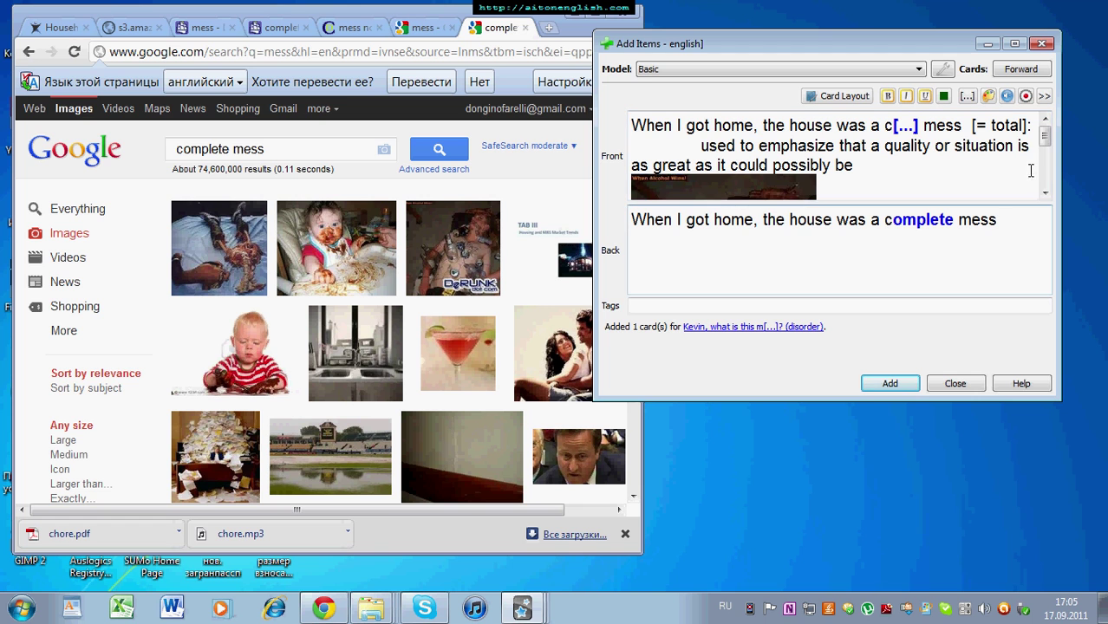
pyautogui.click(1026, 95)
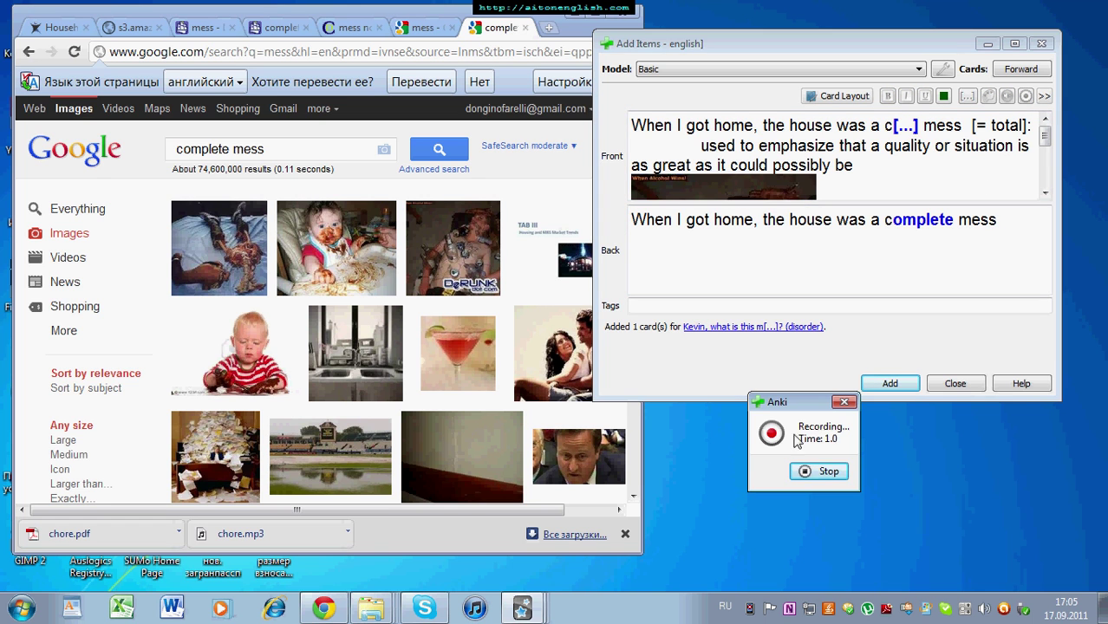
pyautogui.click(811, 470)
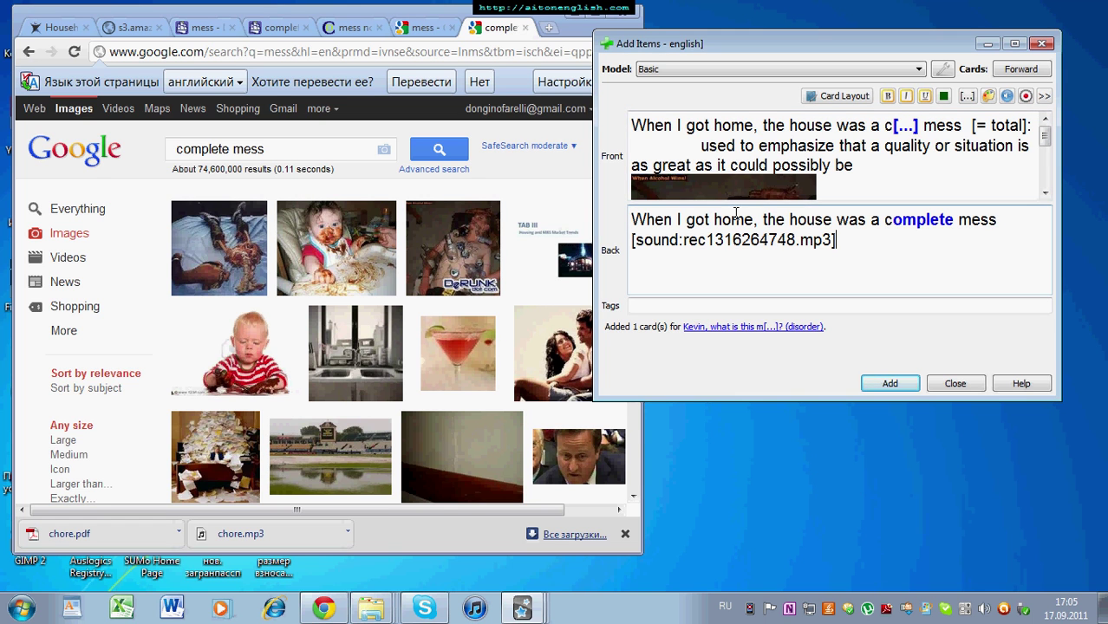
# Copy "The economy is in a terrible mess." from Longman's mess entry, add the finished card and paste the sentence on the new card's front.
pyautogui.click(208, 27)
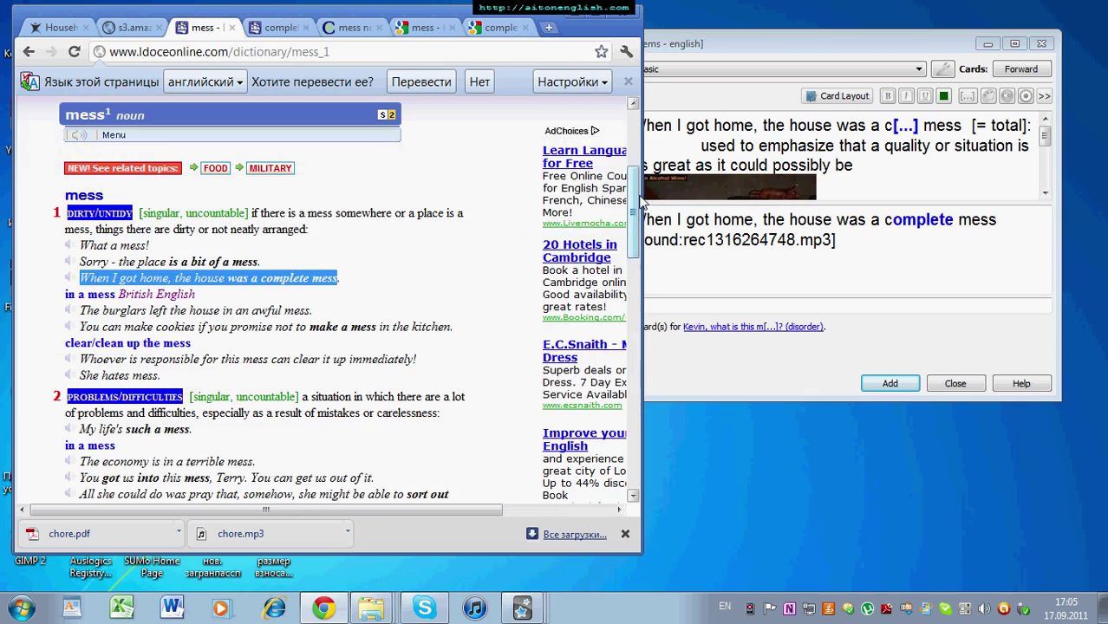
pyautogui.scroll(-5, 609, 254)
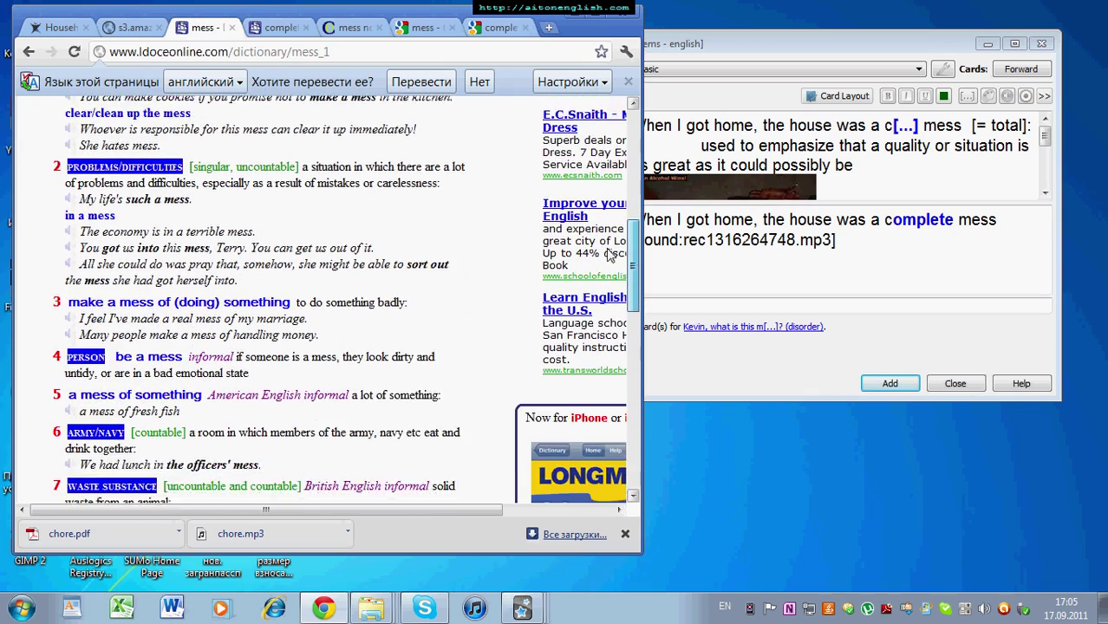
pyautogui.scroll(-2, 609, 254)
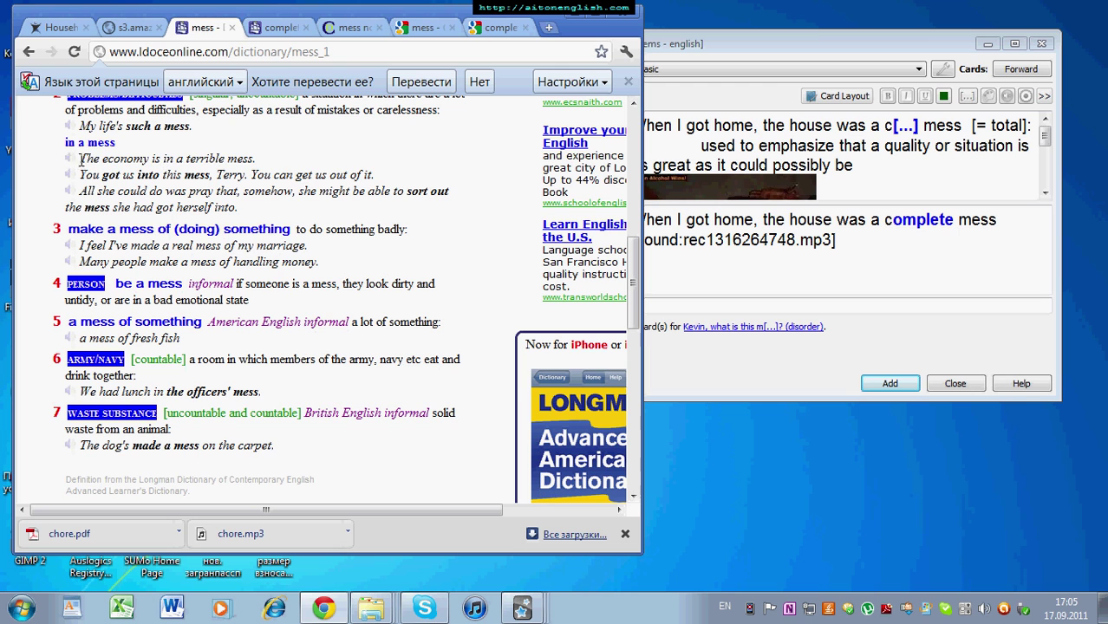
pyautogui.moveTo(80, 159); pyautogui.dragTo(254, 163)
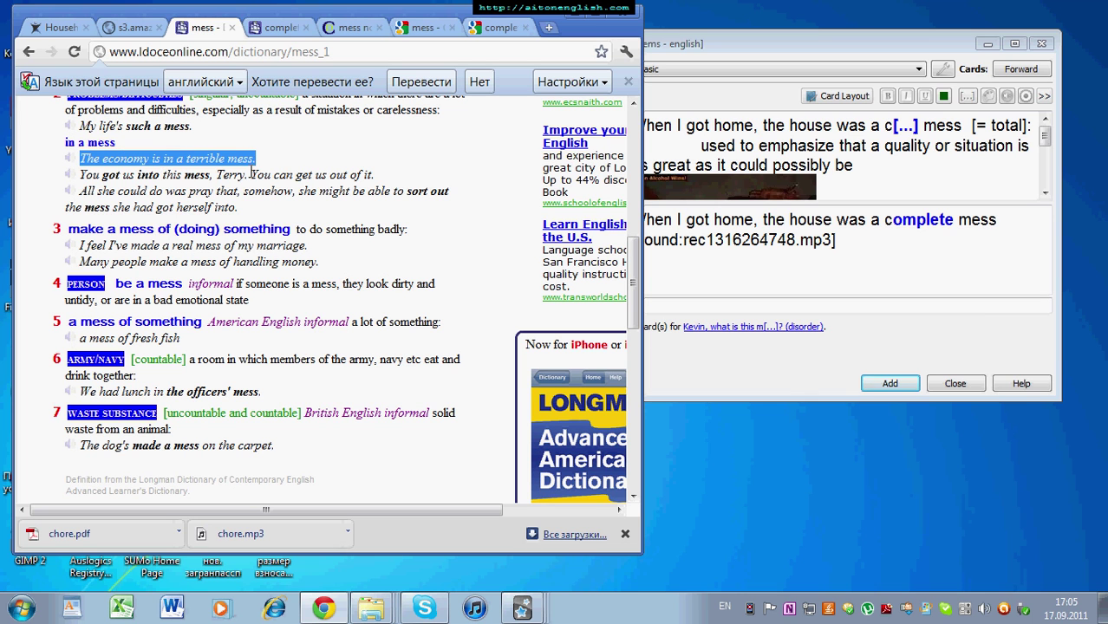
pyautogui.click(876, 381)
pyautogui.hotkey('ctrl', 'v')
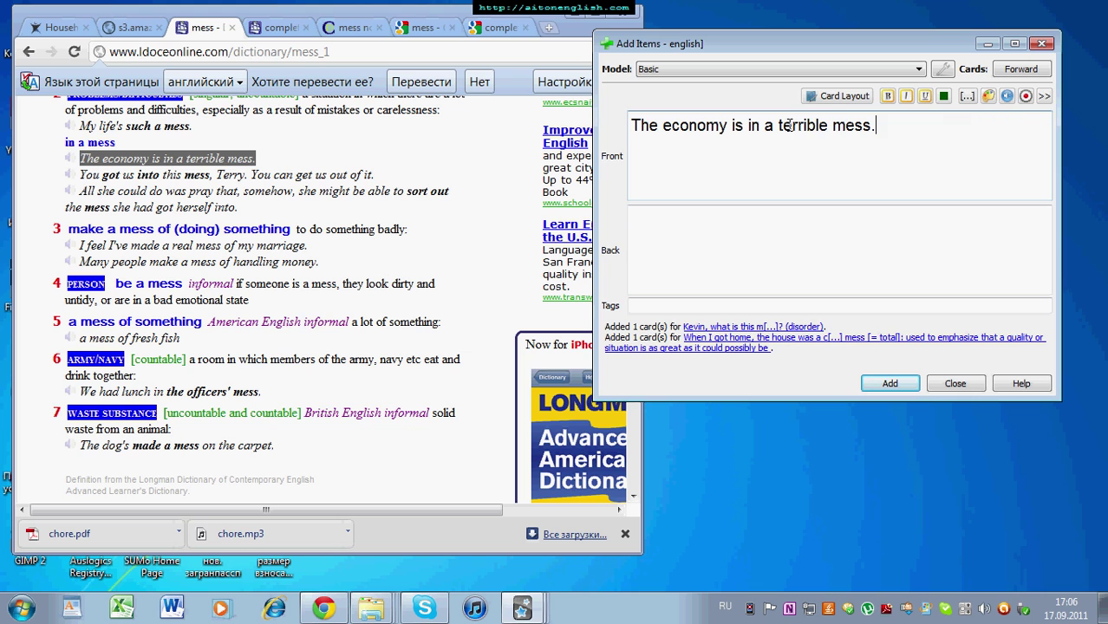
# Turn "errible" in the front sentence into a cloze, and open the entry for the adjective "terrible" in the Longman dictionary.
pyautogui.moveTo(783, 125); pyautogui.dragTo(830, 127)
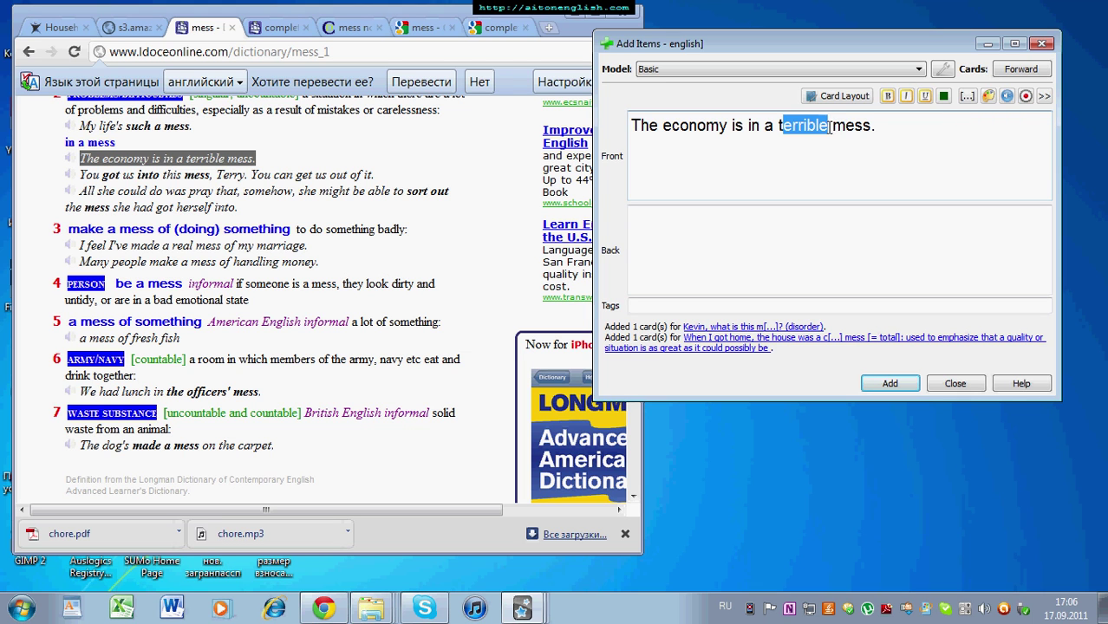
pyautogui.click(966, 96)
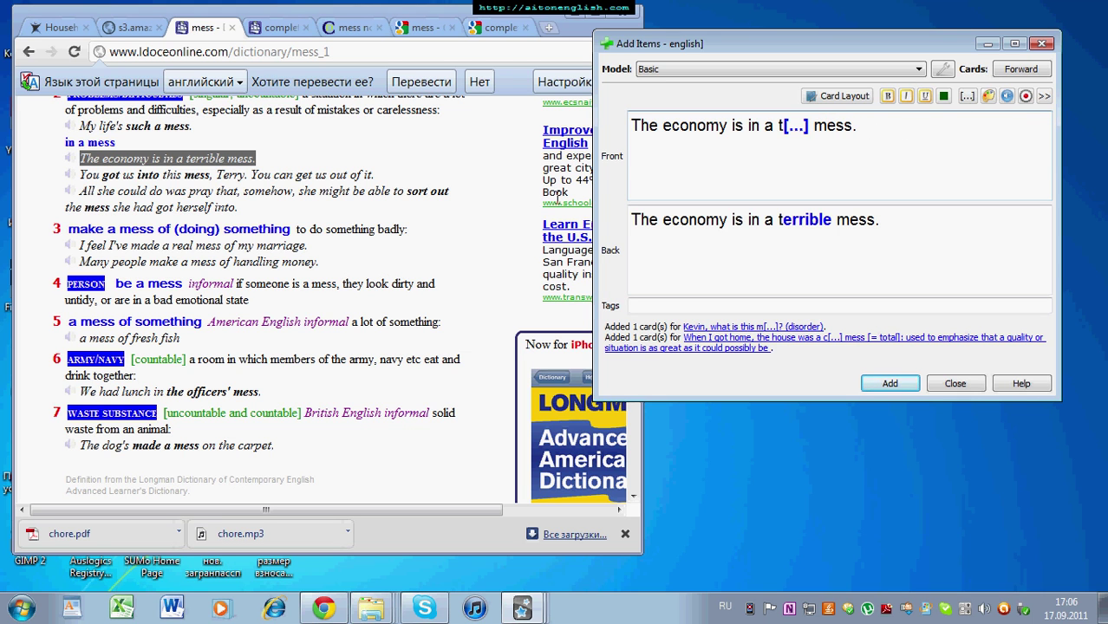
pyautogui.click(279, 28)
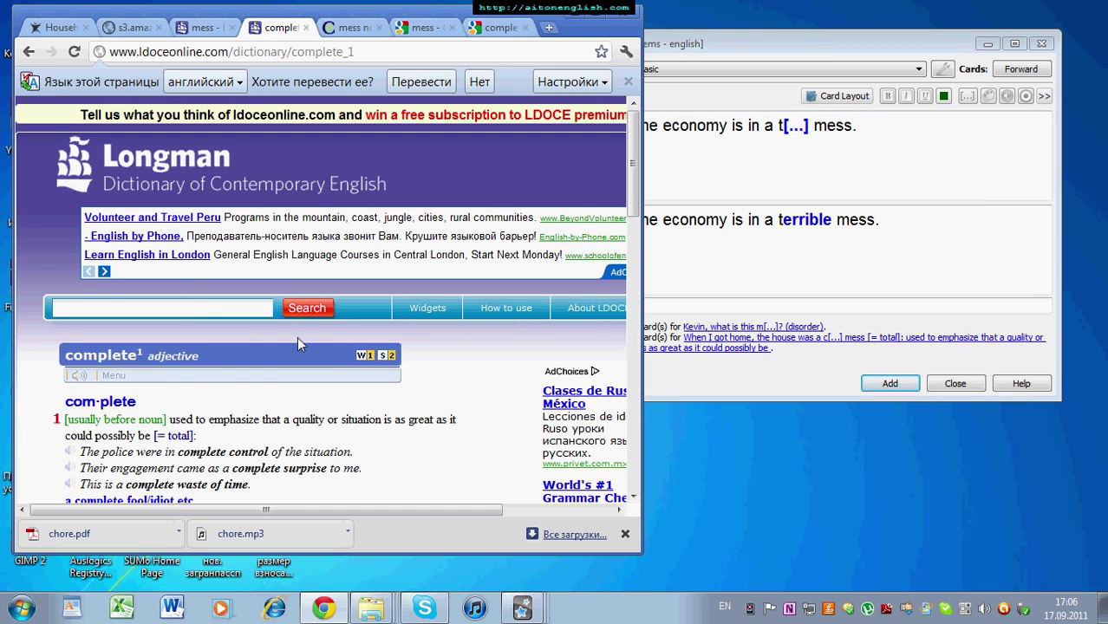
pyautogui.write('terrible')
pyautogui.press('Return')
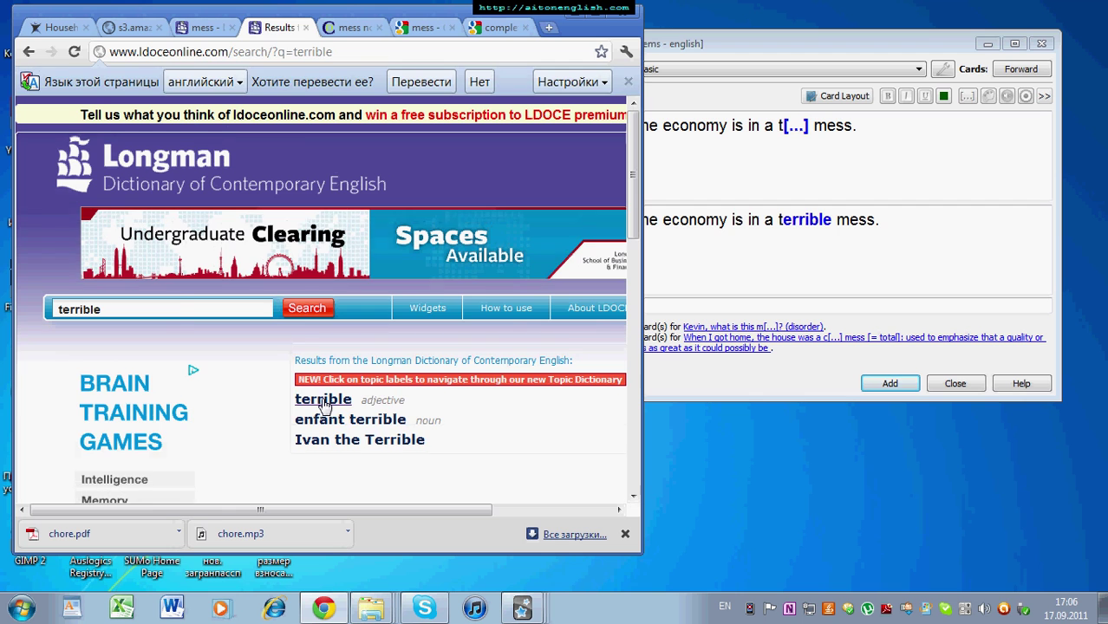
pyautogui.click(323, 398)
# Copy the synonyms "[= horrible, awful]" from the first sense of terrible and paste them after the sentence on the card's front.
pyautogui.moveTo(340, 382); pyautogui.dragTo(423, 419)
pyautogui.click(339, 419)
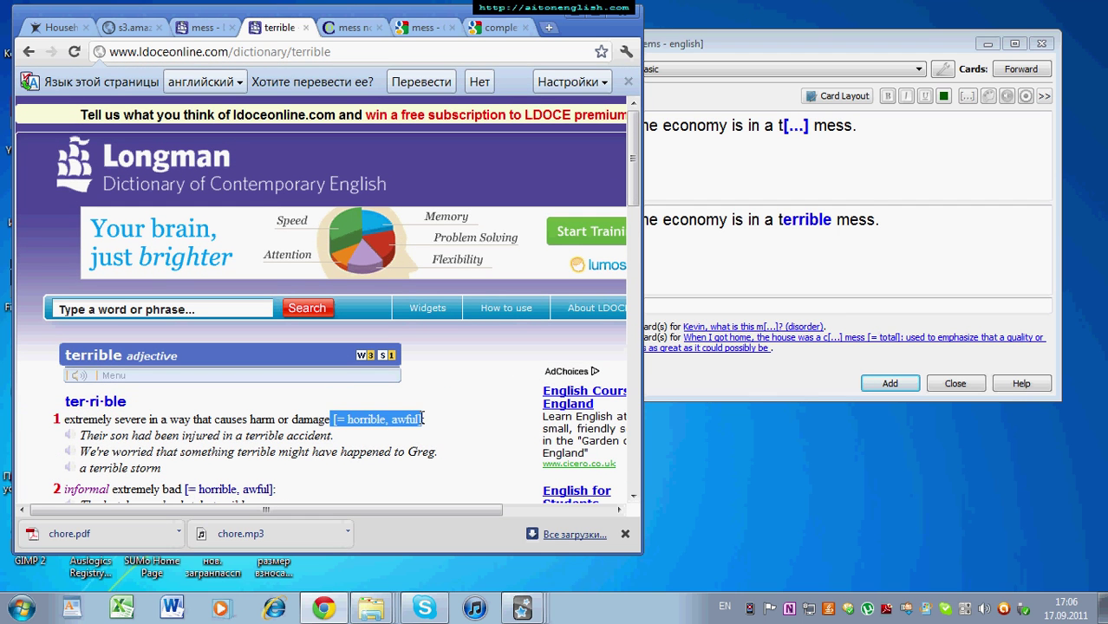
pyautogui.hotkey('ctrl', 'c')
pyautogui.click(900, 134)
pyautogui.hotkey('ctrl', 'v')
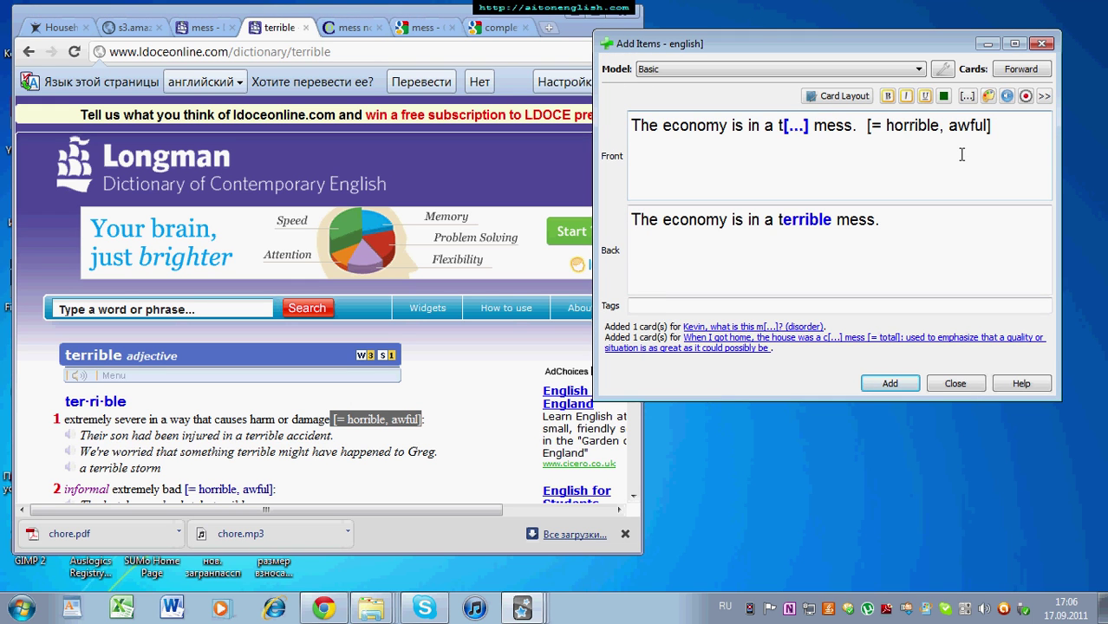
# Copy the whole sentence from the card's back and search for it on Google Images in place of "mess".
pyautogui.click(908, 228)
pyautogui.hotkey('ctrl', 'a')
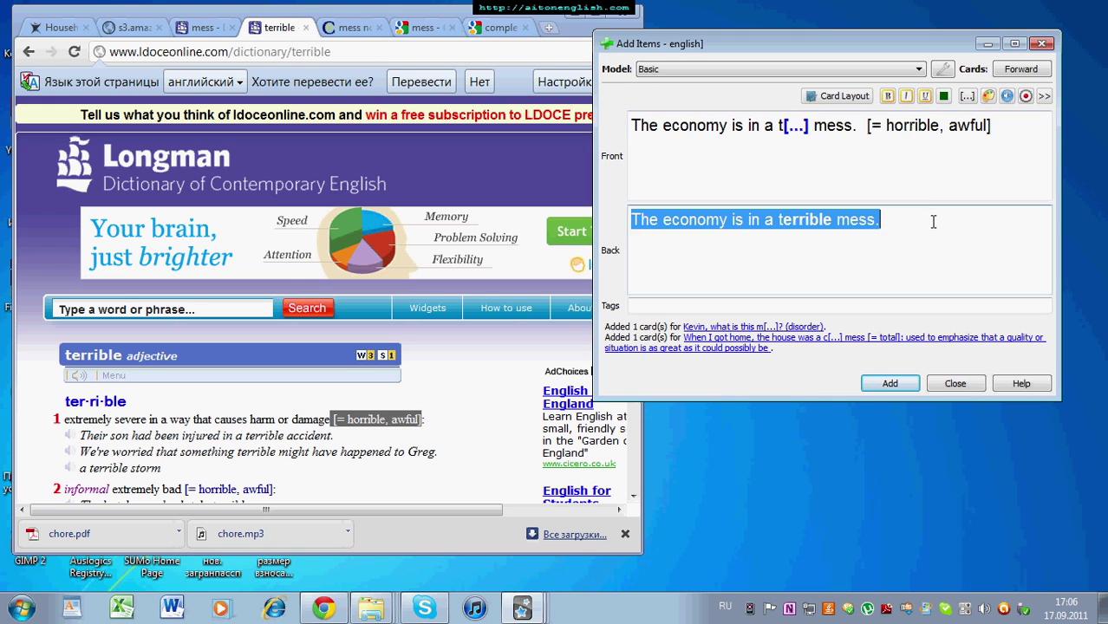
pyautogui.hotkey('ctrl', 'c')
pyautogui.click(416, 28)
pyautogui.click(255, 149)
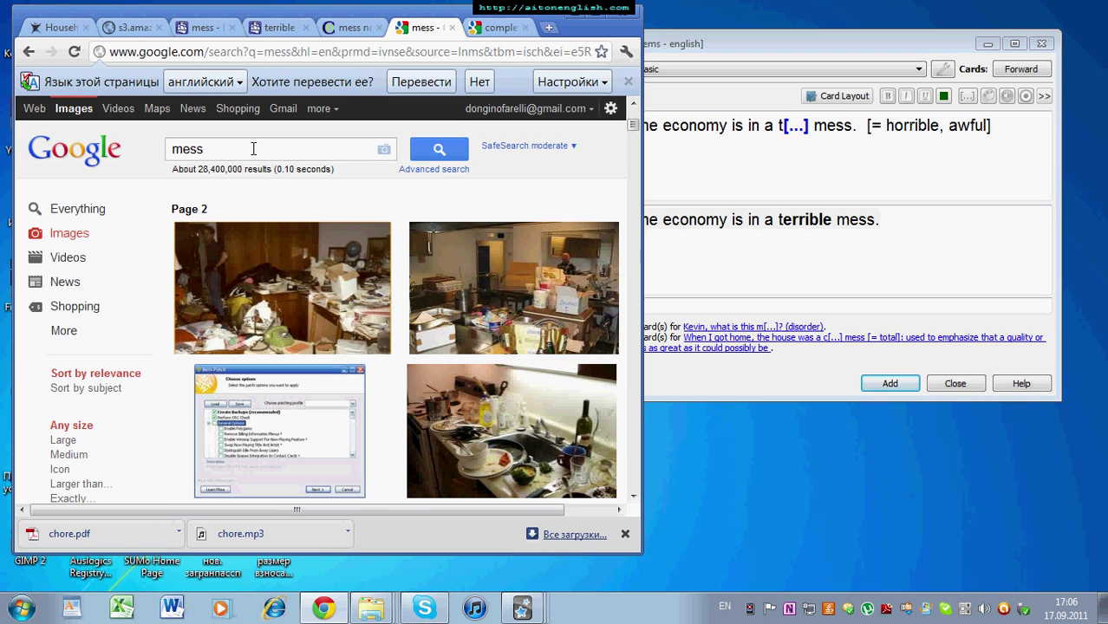
pyautogui.hotkey('ctrl', 'v')
pyautogui.click(433, 149)
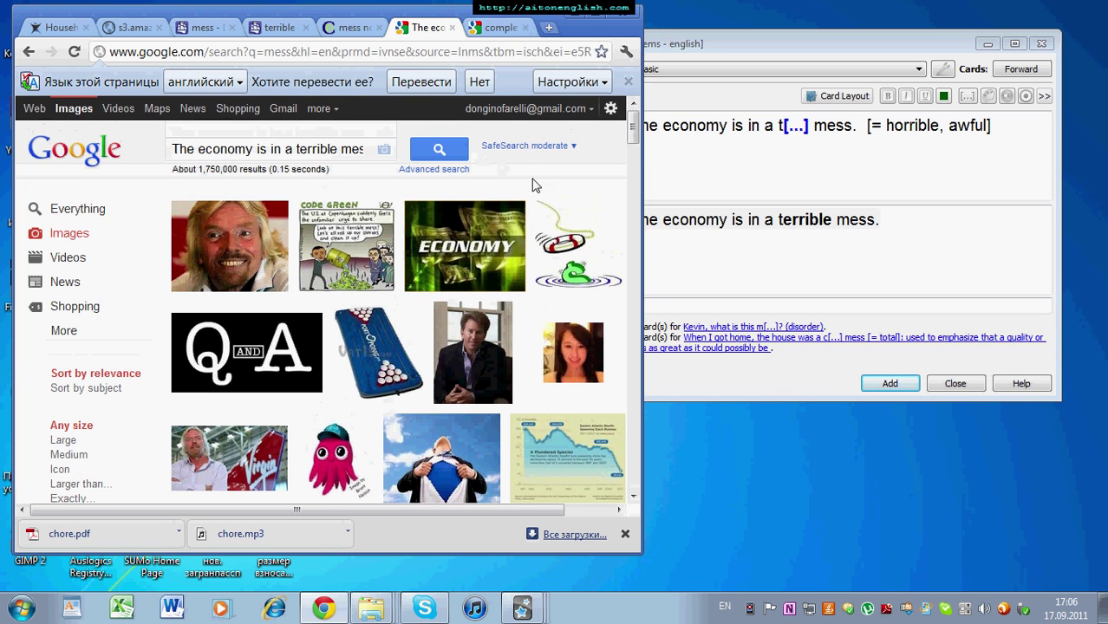
# Shorten the image search query to "economy bad mess." and run the search again.
pyautogui.moveTo(631, 131); pyautogui.dragTo(290, 186)
pyautogui.click(296, 149)
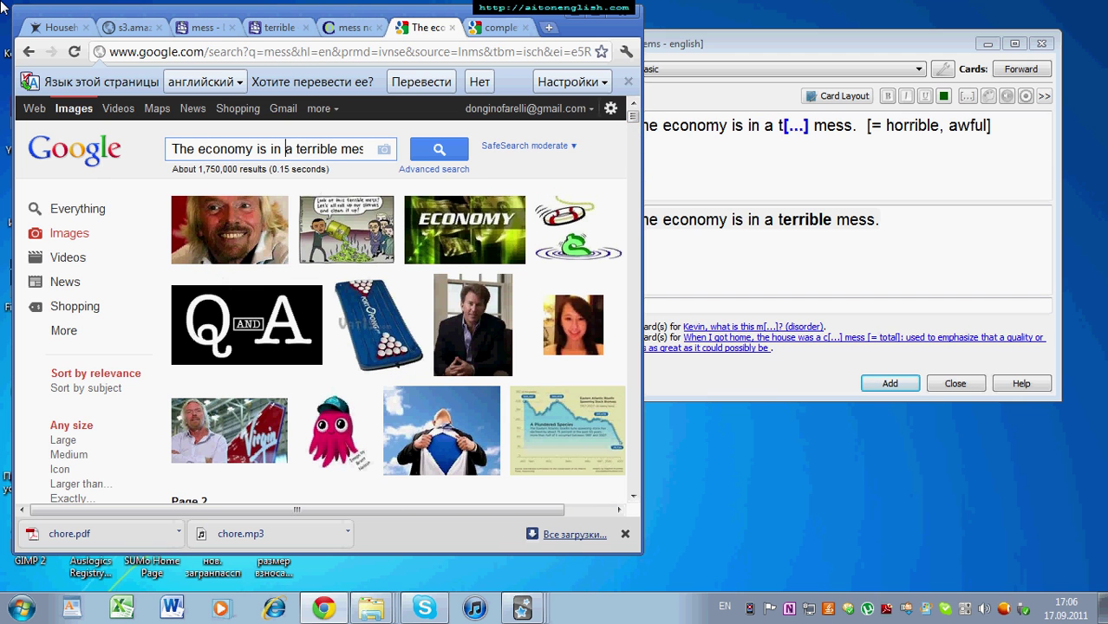
pyautogui.hotkey('shift', 'Home')
pyautogui.press('BackSpace')
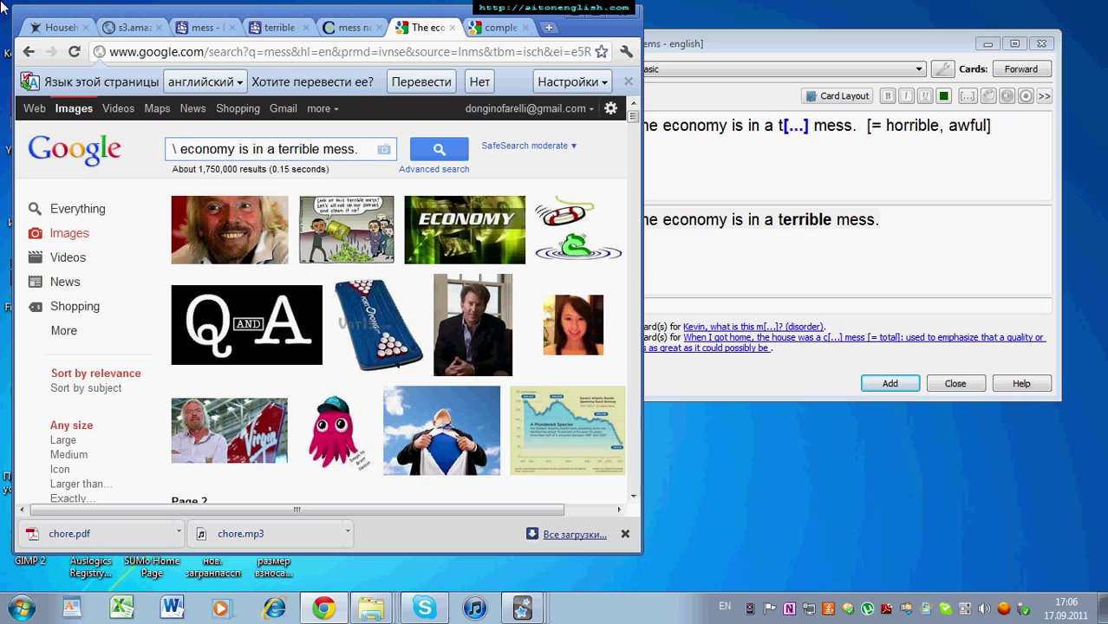
pyautogui.press('BackSpace')
pyautogui.press('BackSpace')
pyautogui.hotkey('shift', 'Right')
pyautogui.hotkey('shift', 'Right')
pyautogui.hotkey('shift', 'Right')
pyautogui.hotkey('shift', 'Right')
pyautogui.hotkey('shift', 'Right')
pyautogui.hotkey('shift', 'Right')
pyautogui.hotkey('shift', 'Right')
pyautogui.hotkey('shift', 'Right')
pyautogui.hotkey('shift', 'Right')
pyautogui.hotkey('shift', 'Right')
pyautogui.hotkey('shift', 'Right')
pyautogui.hotkey('shift', 'Right')
pyautogui.hotkey('shift', 'Right')
pyautogui.hotkey('shift', 'Right')
pyautogui.hotkey('shift', 'Right')
pyautogui.hotkey('shift', 'Right')
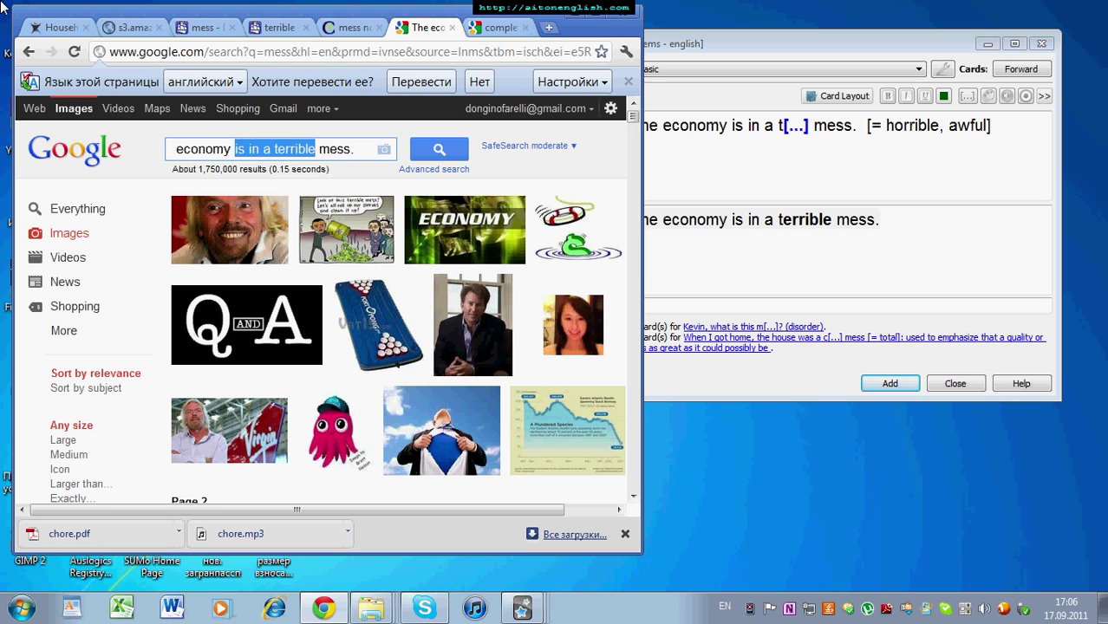
pyautogui.write('bad')
pyautogui.press('Return')
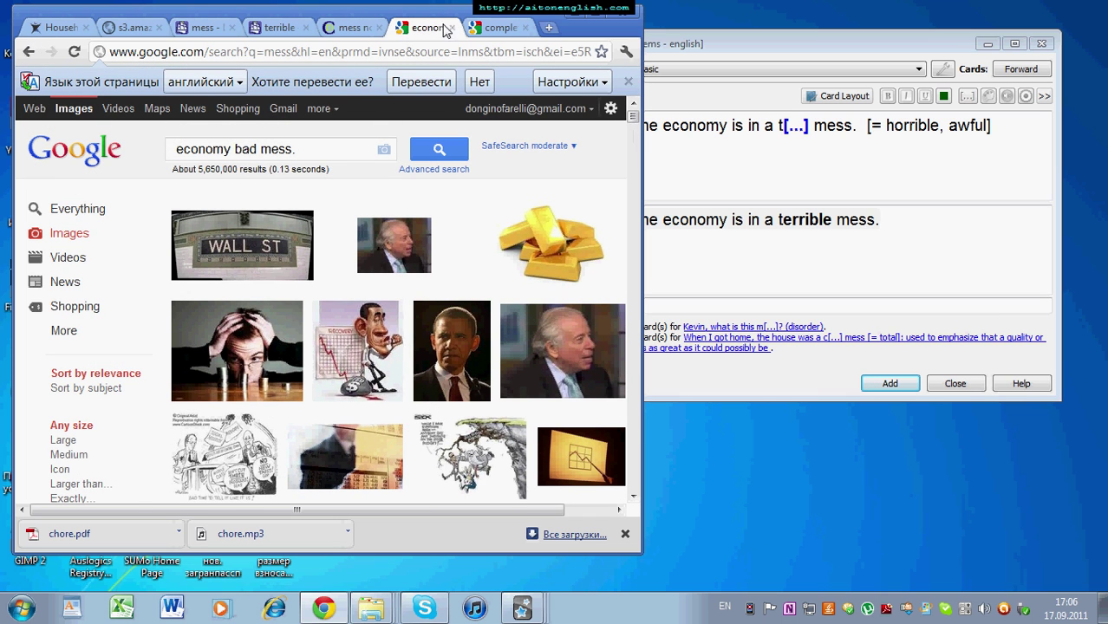
# Copy the Obama bad-economy caricature from teamstersonline.com and paste it after the synonyms on the card's front.
pyautogui.rightClick(363, 324)
pyautogui.click(431, 462)
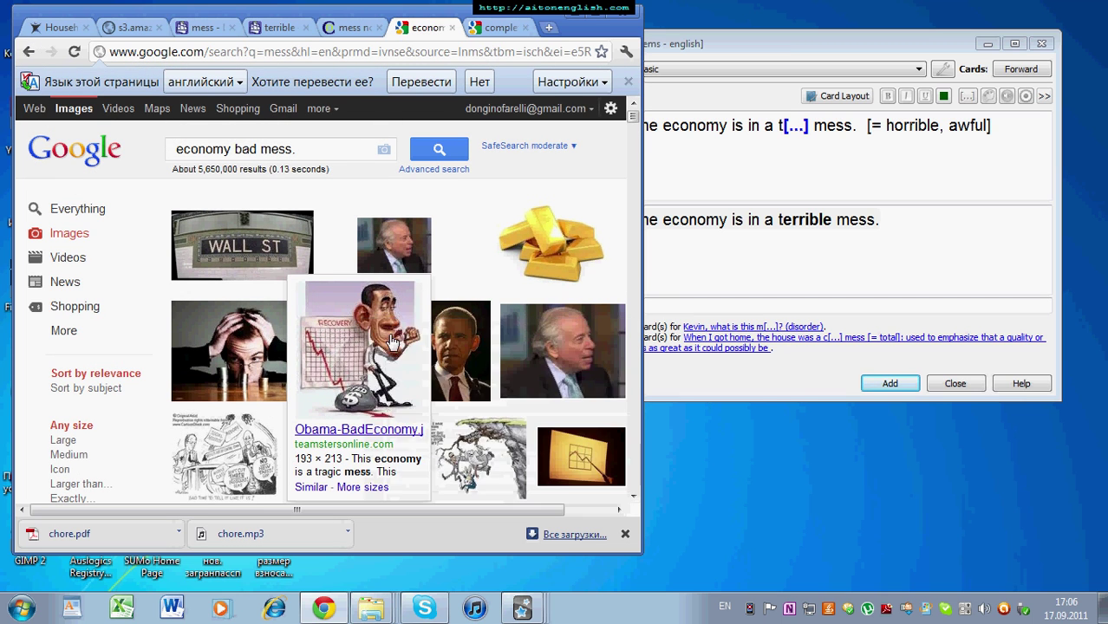
pyautogui.click(1011, 125)
pyautogui.hotkey('ctrl', 'v')
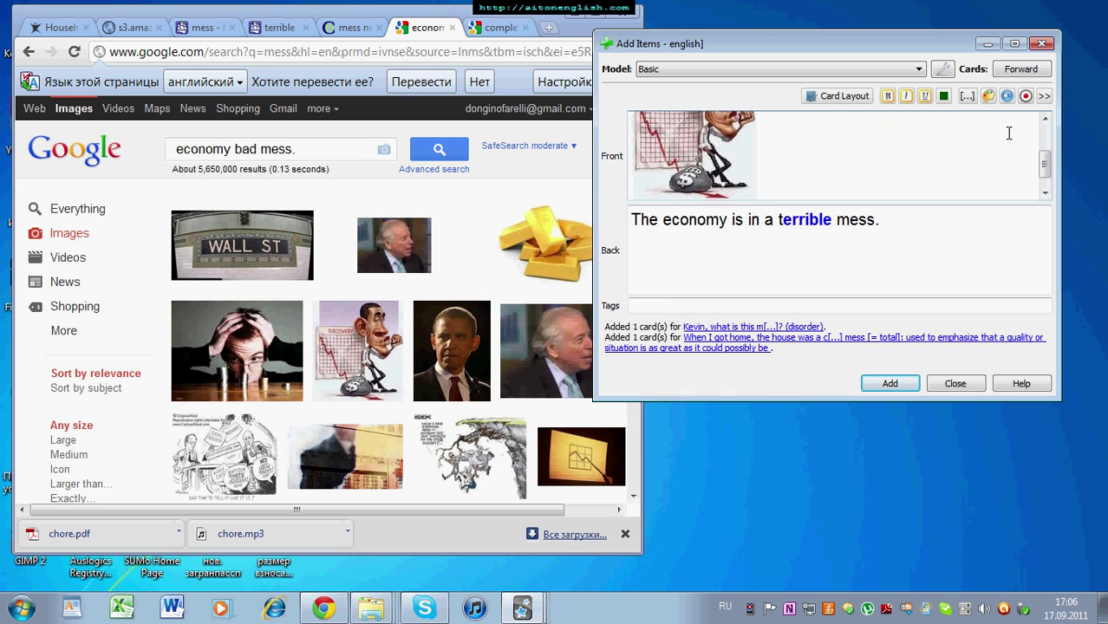
# Record the spoken audio for the "terrible mess" sentence on the card's back and add the card to the deck.
pyautogui.click(974, 238)
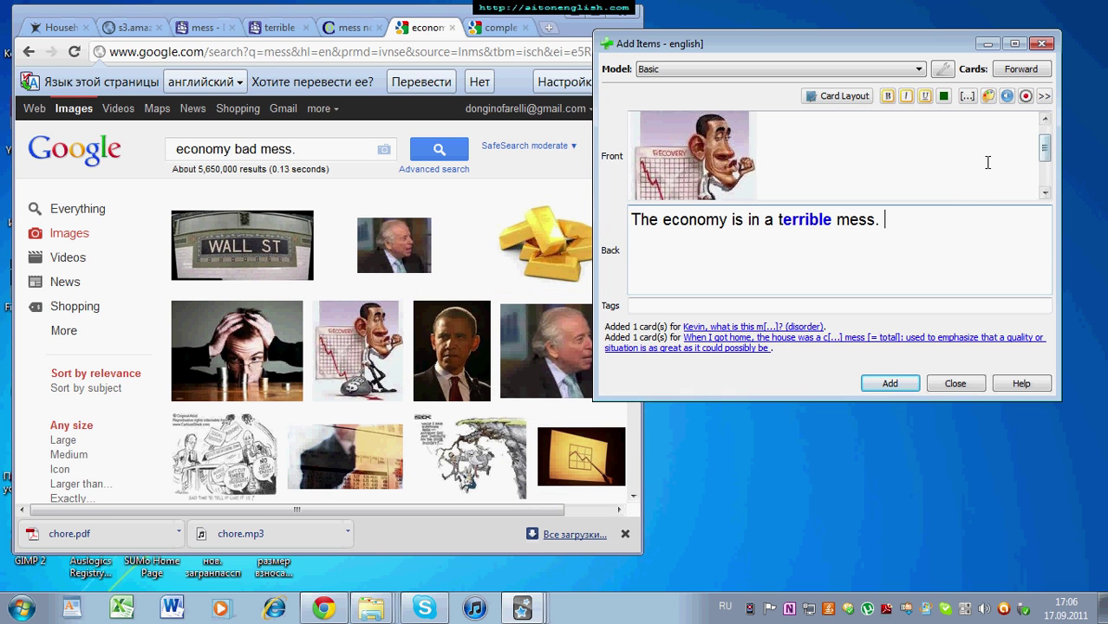
pyautogui.click(1029, 98)
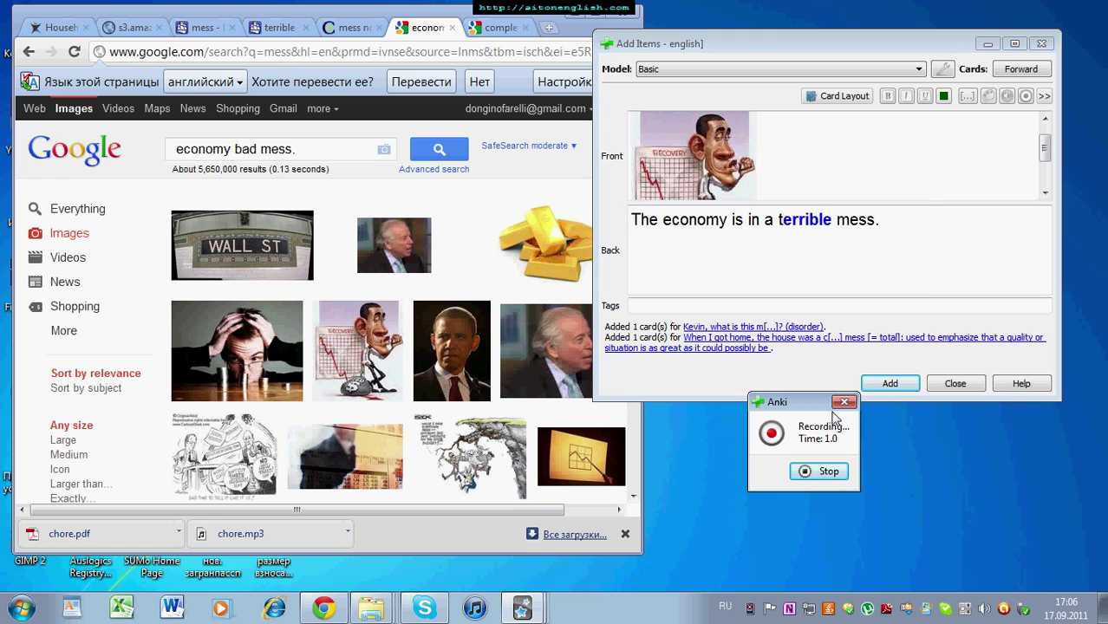
pyautogui.click(831, 470)
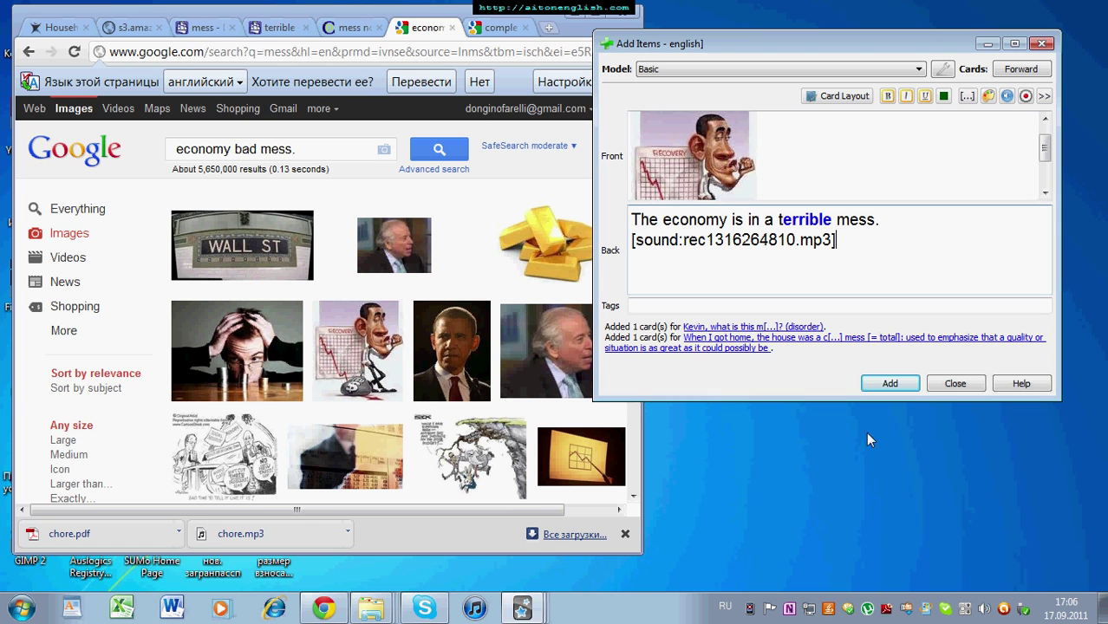
pyautogui.click(893, 390)
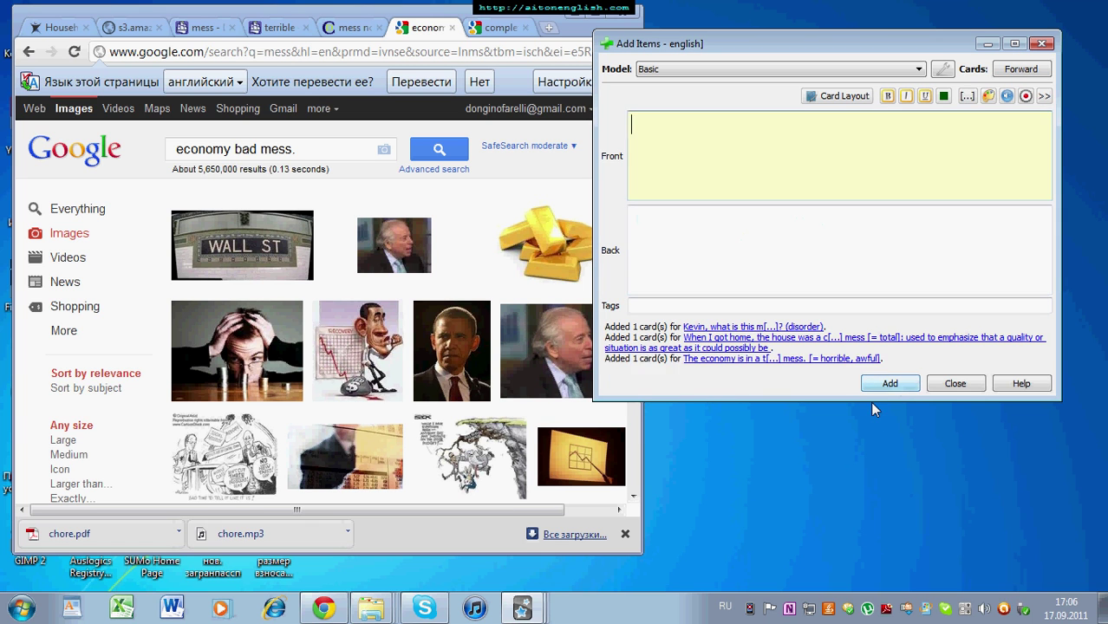
# Highlight "pigsty" in the Household Chores dialogue, and revisit the dictionary's mess entry and the "complete mess" image results.
pyautogui.click(137, 27)
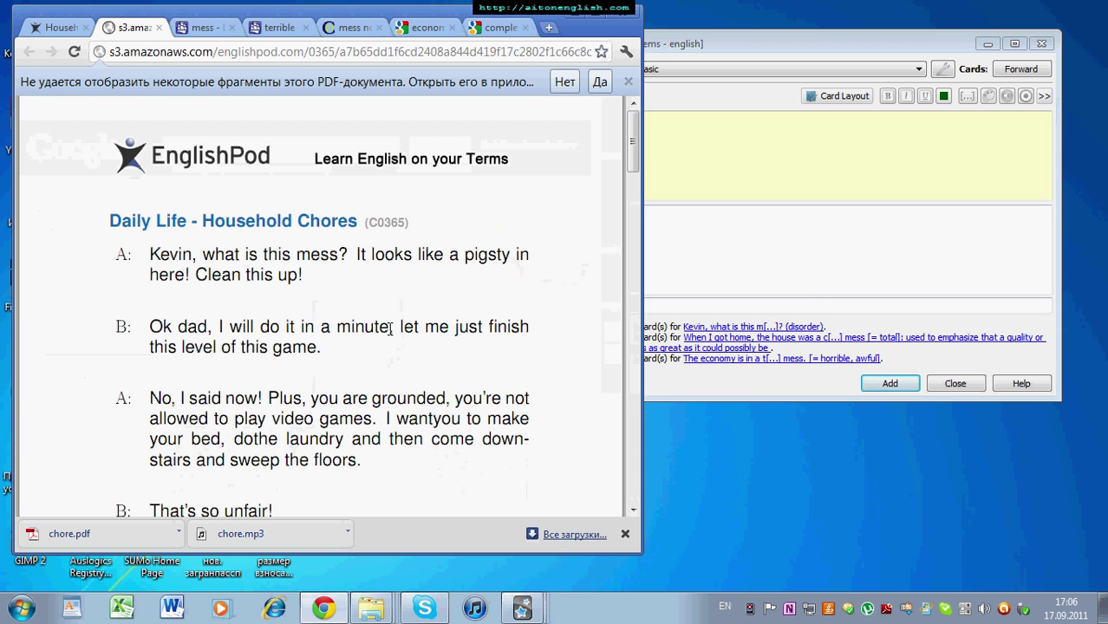
pyautogui.moveTo(356, 254); pyautogui.dragTo(417, 254)
pyautogui.doubleClick(487, 255)
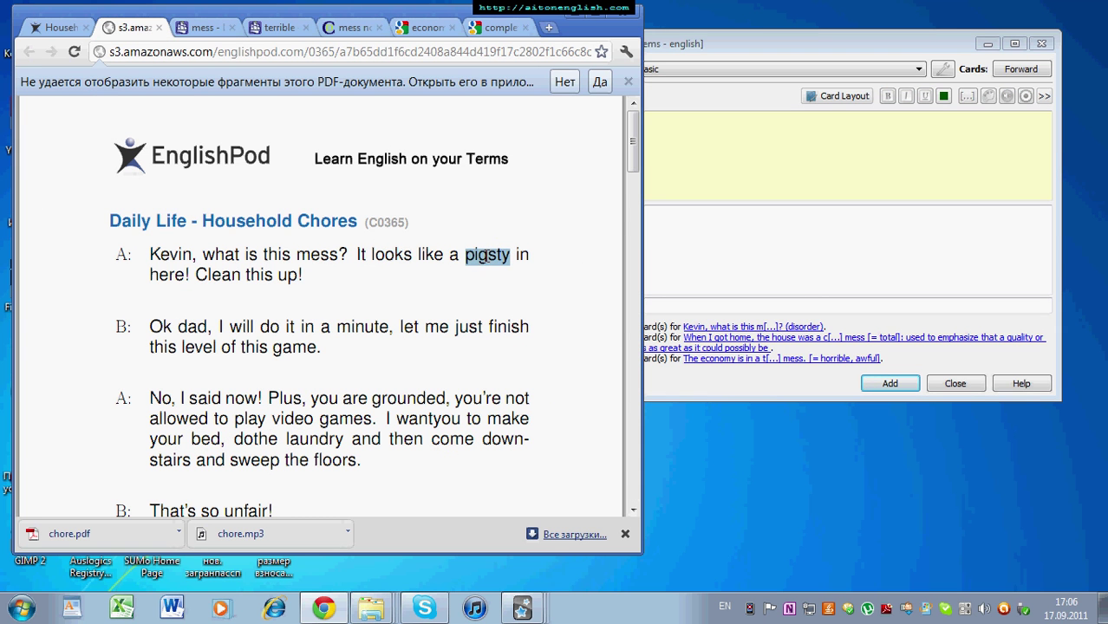
pyautogui.click(207, 27)
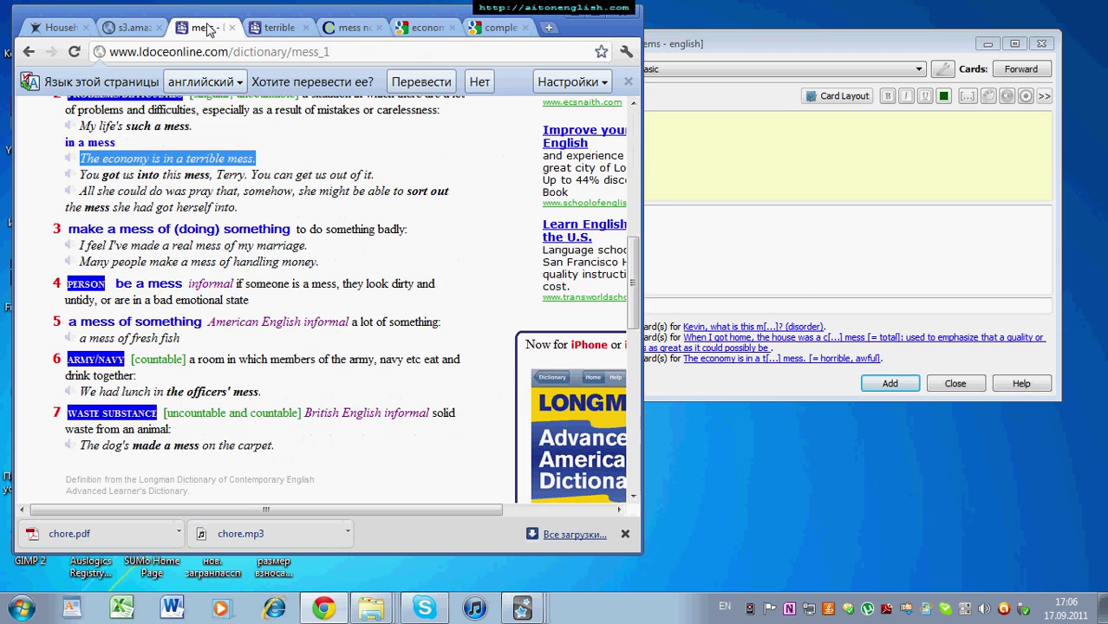
pyautogui.click(492, 29)
pyautogui.click(732, 157)
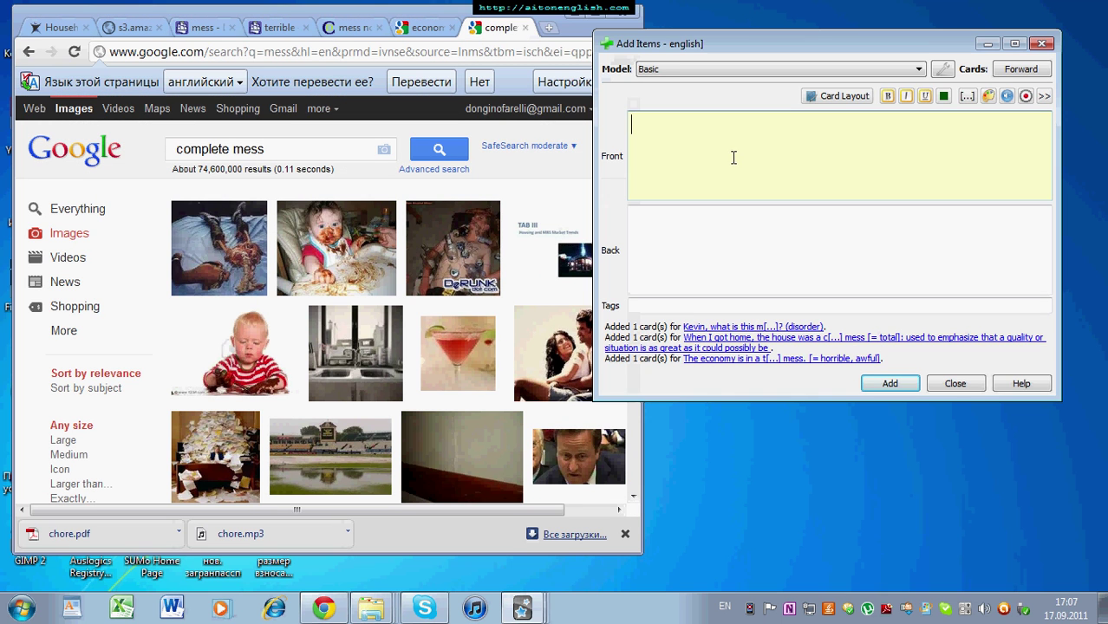
# Start reviewing the english deck in Anki's main window and reveal the first card's answer to check both of its sides.
pyautogui.click(546, 617)
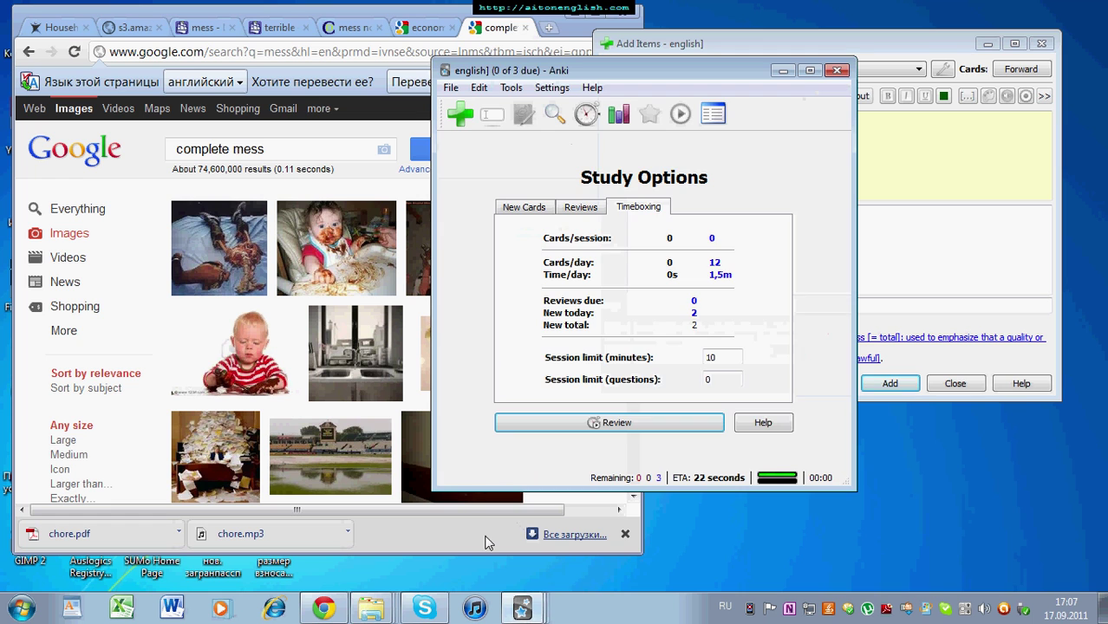
pyautogui.click(626, 424)
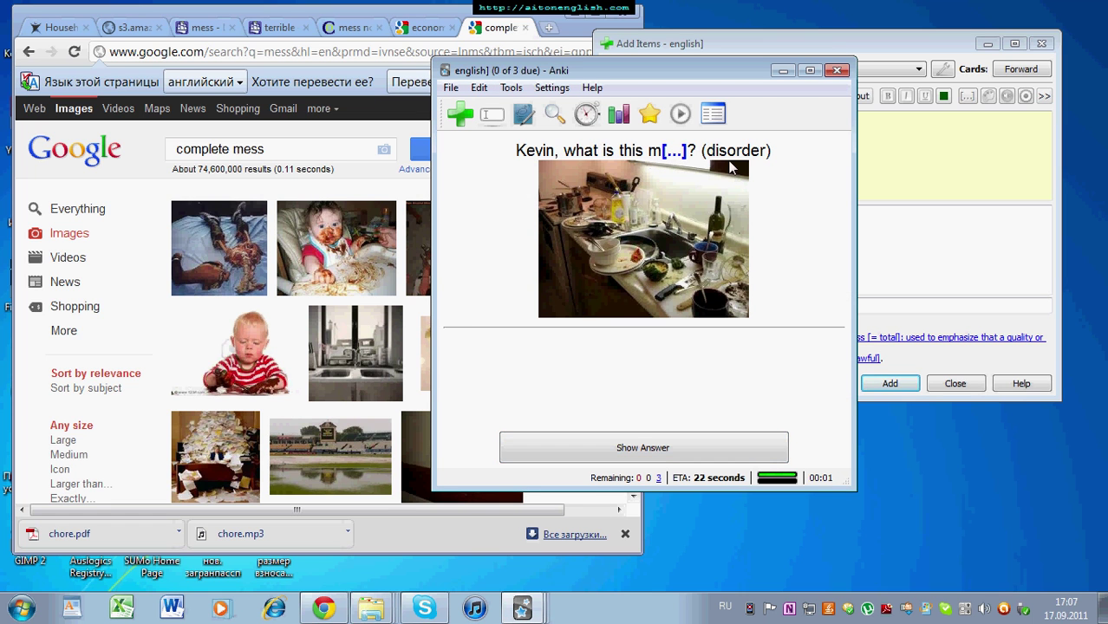
pyautogui.click(707, 444)
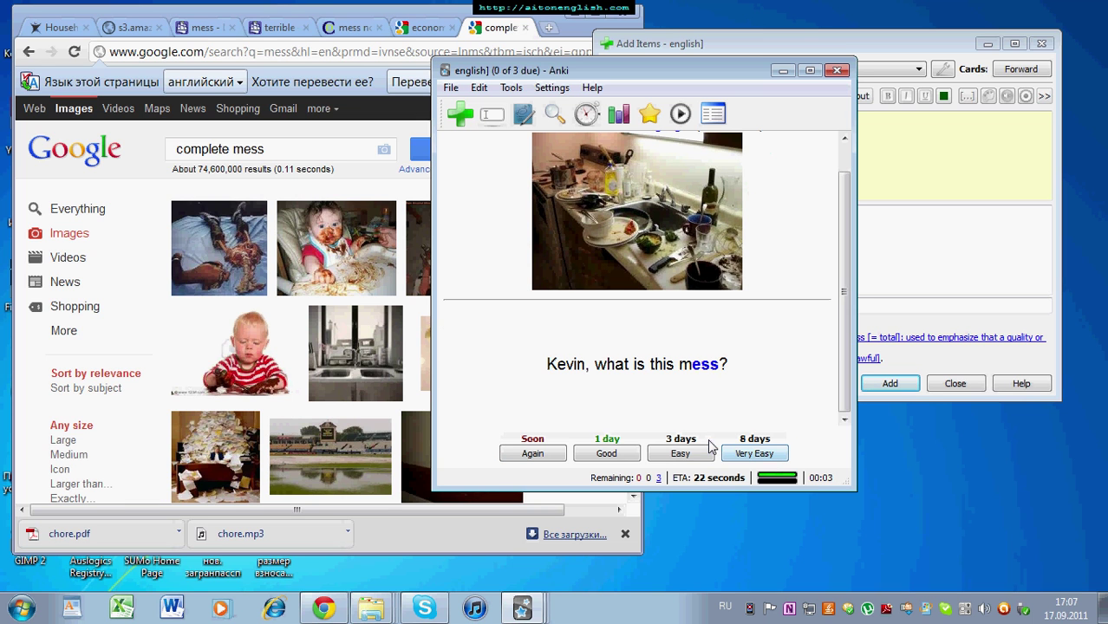
pyautogui.moveTo(845, 321); pyautogui.dragTo(846, 245)
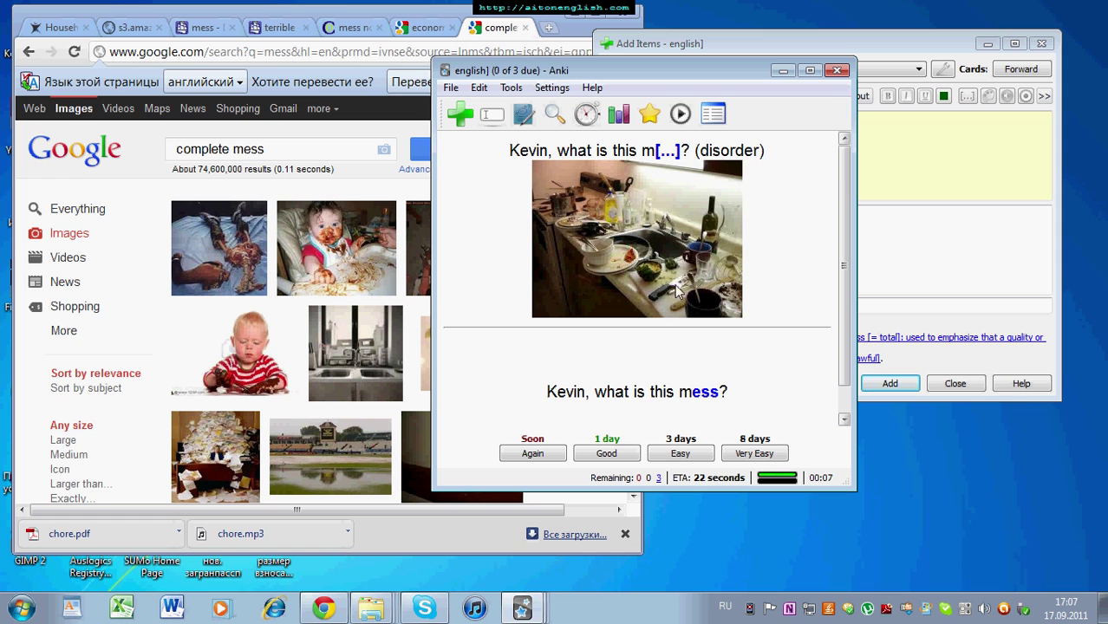
# Rate the "mess" and "complete mess" cards Very Easy, and reveal the answer of the "terrible mess" card.
pyautogui.click(742, 453)
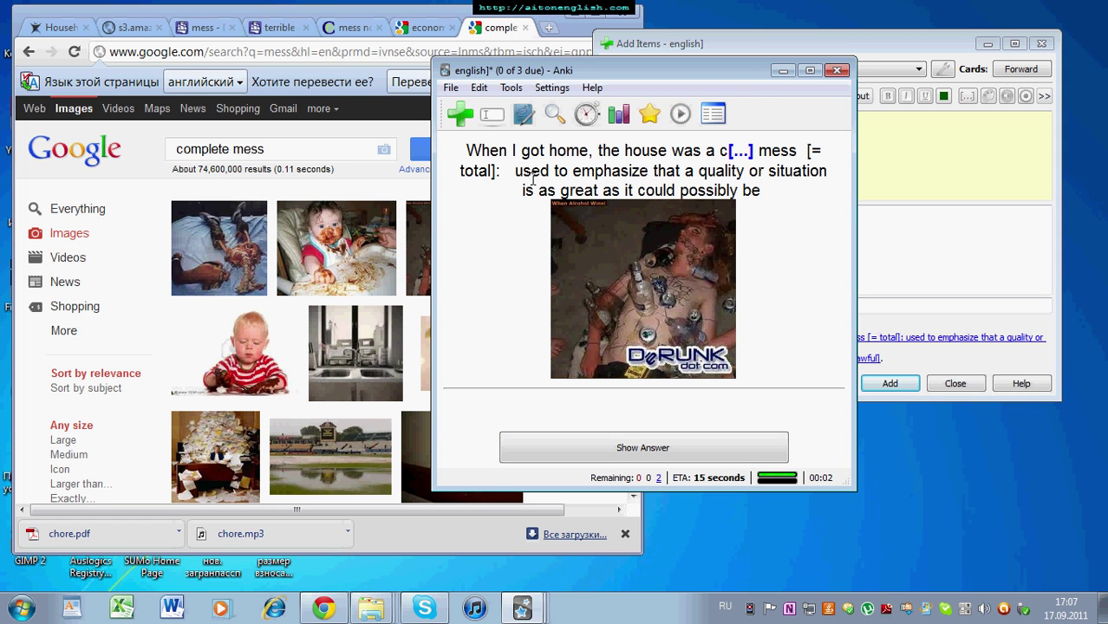
pyautogui.click(685, 457)
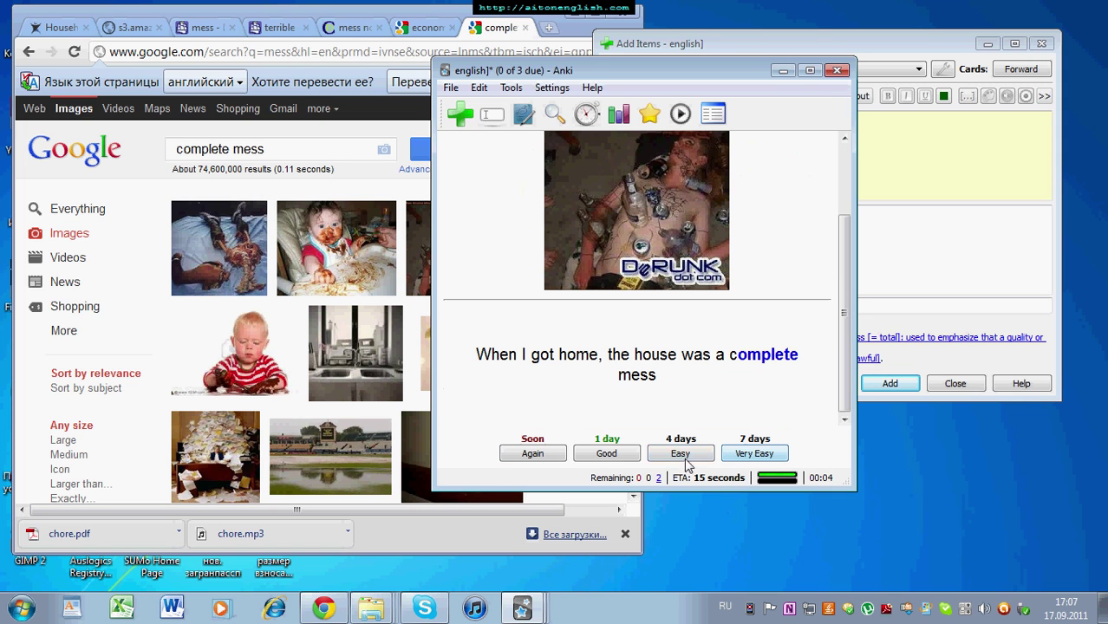
pyautogui.click(747, 454)
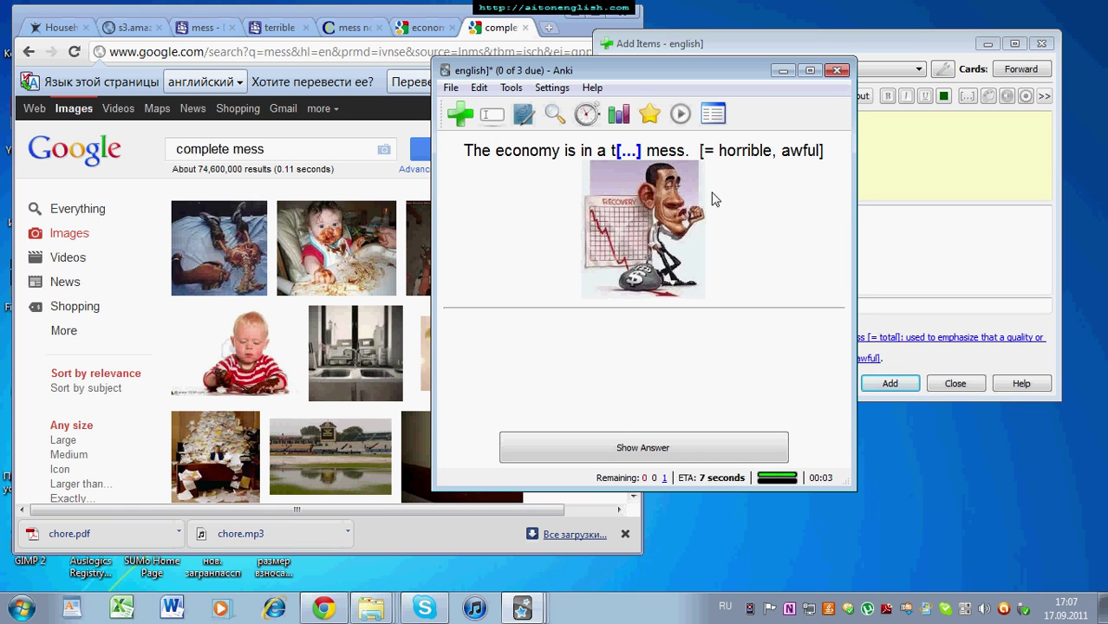
pyautogui.click(689, 446)
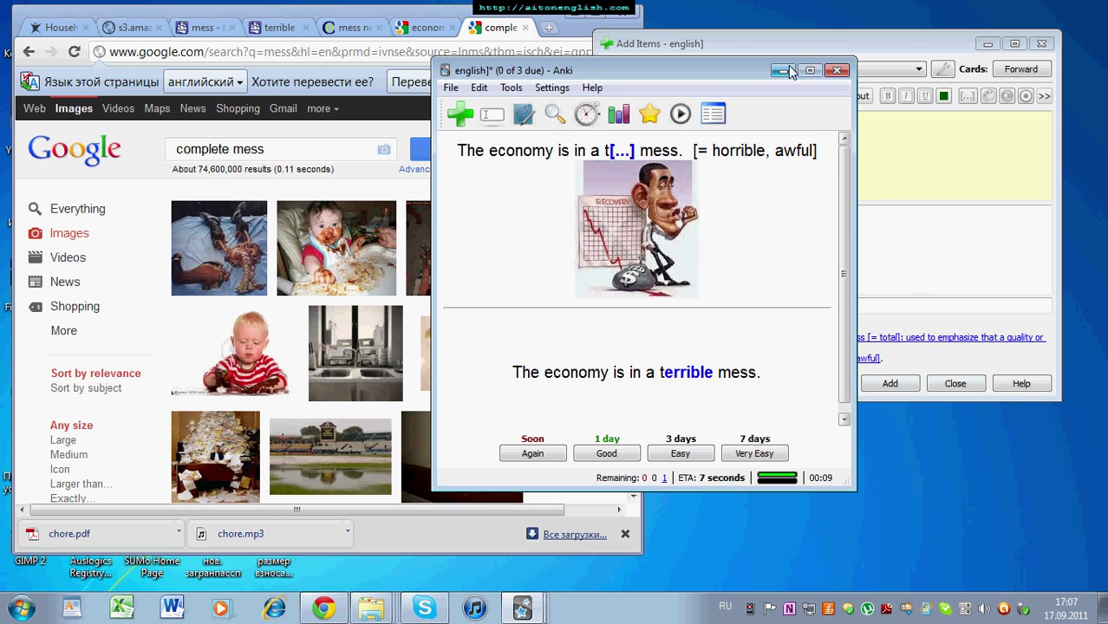
pyautogui.moveTo(728, 78); pyautogui.dragTo(887, 74)
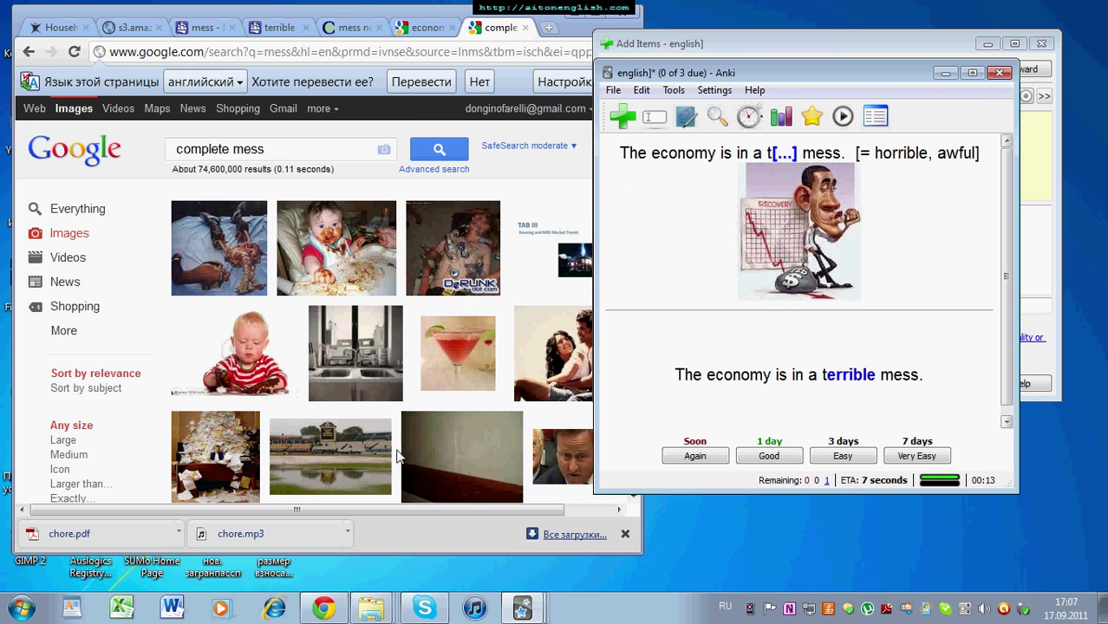
# Play chore.mp3 from the english pod demo folder in Windows Media Player and minimize the folder window.
pyautogui.click(384, 610)
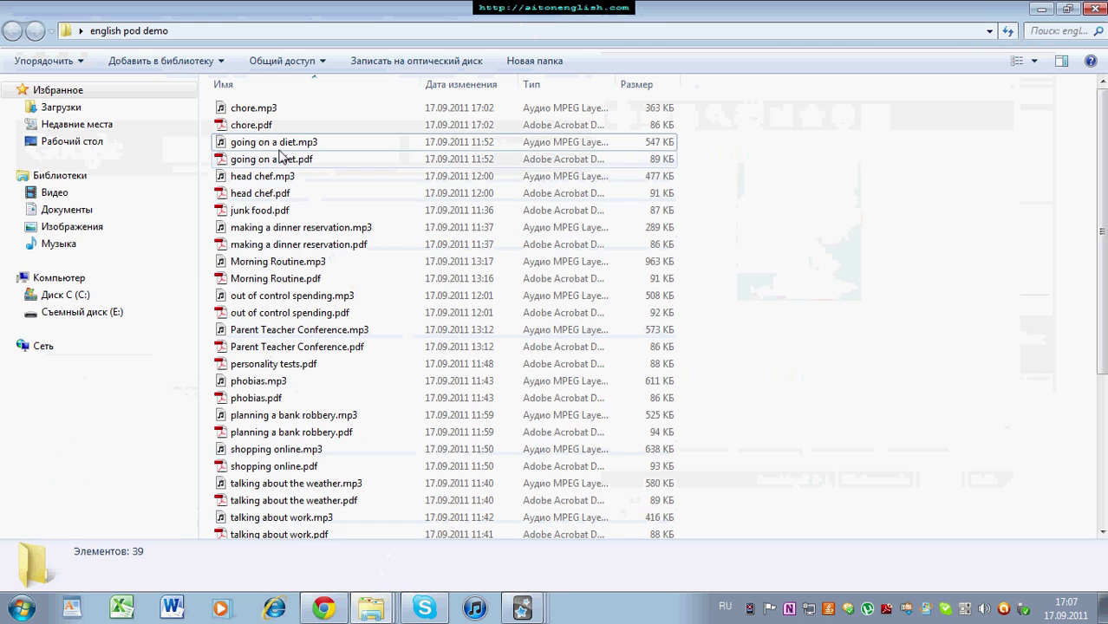
pyautogui.rightClick(265, 127)
pyautogui.click(257, 109)
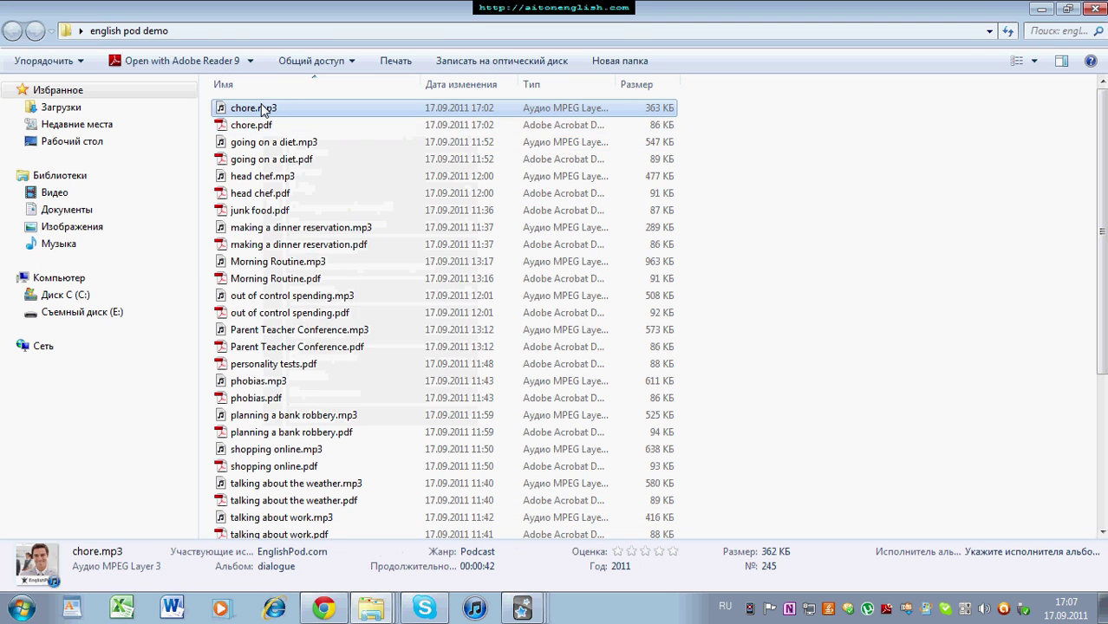
pyautogui.rightClick(260, 105)
pyautogui.click(335, 150)
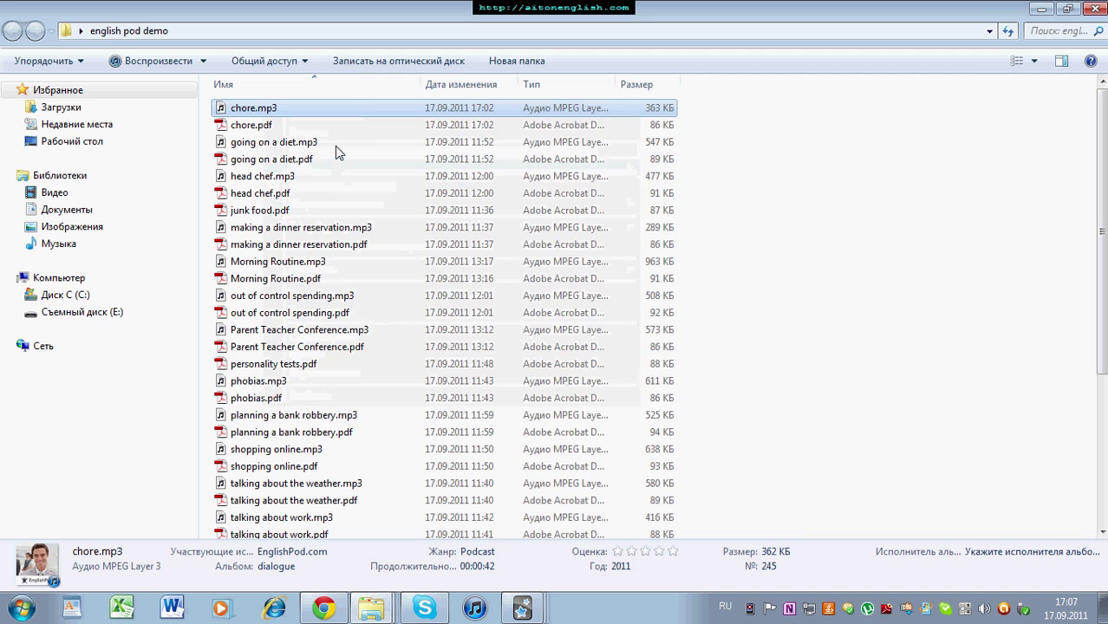
pyautogui.click(1041, 8)
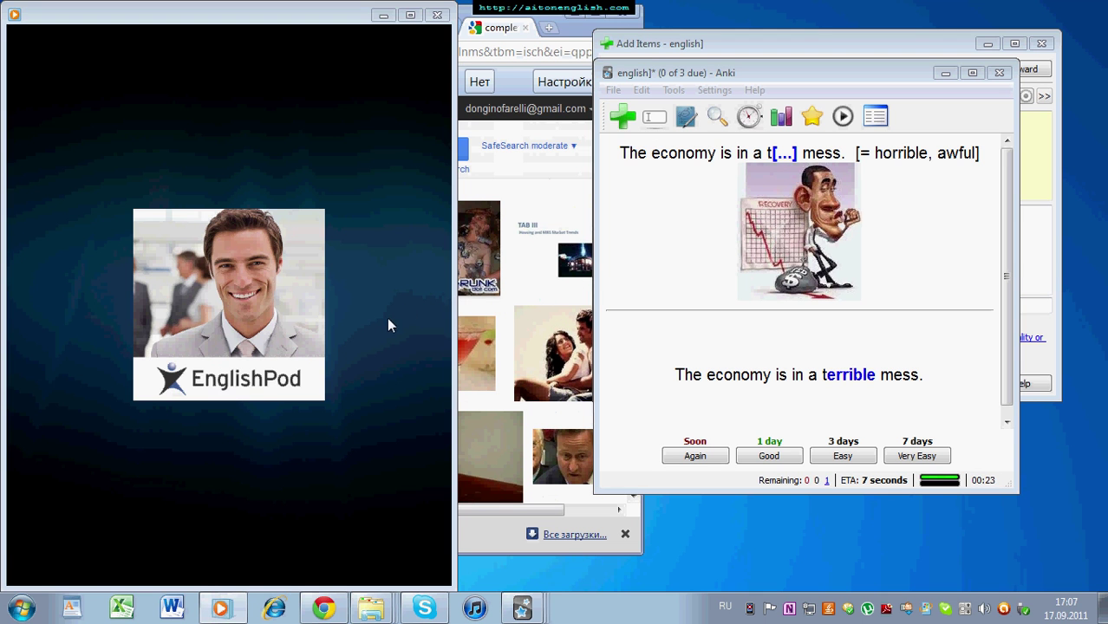
# Bring up the Household Chores dialogue PDF in Chrome and minimize the media player to read along with the audio.
pyautogui.click(477, 286)
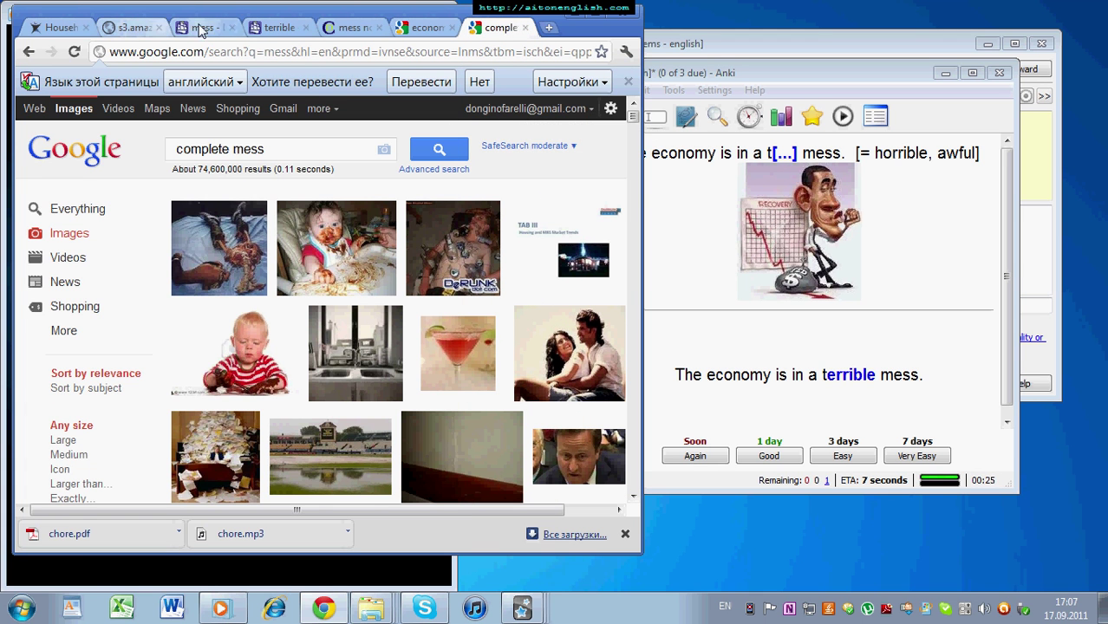
pyautogui.click(58, 27)
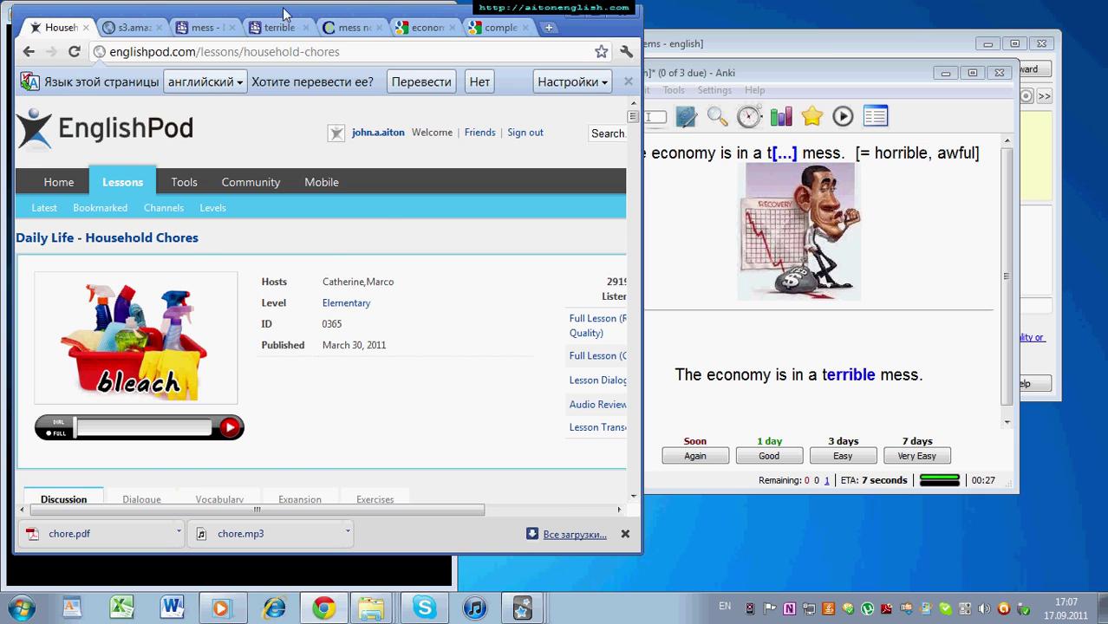
pyautogui.click(130, 27)
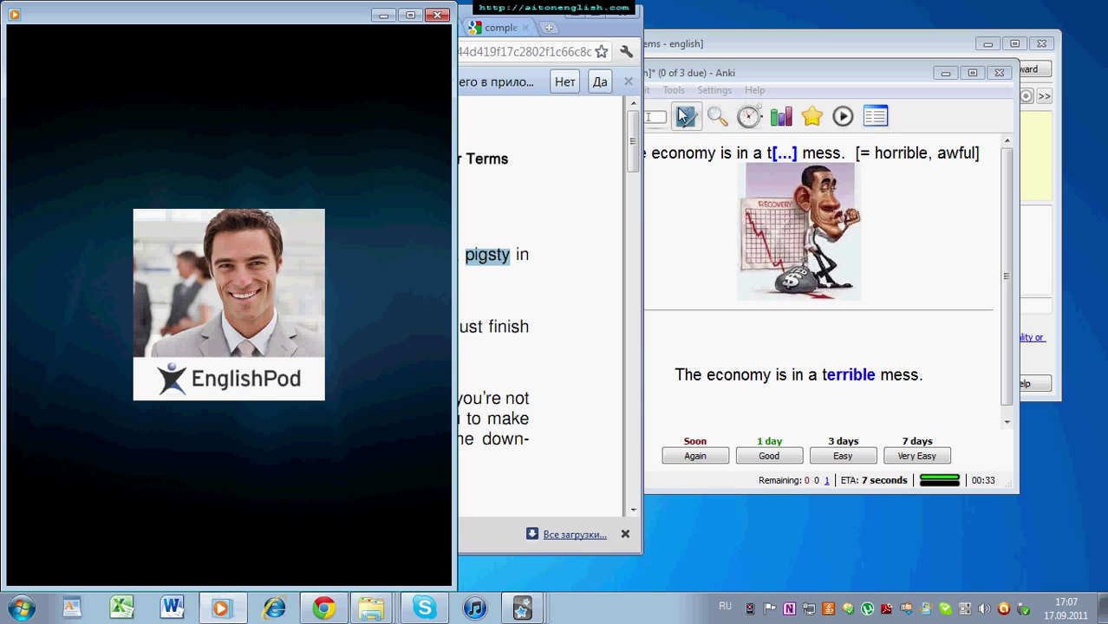
pyautogui.click(383, 14)
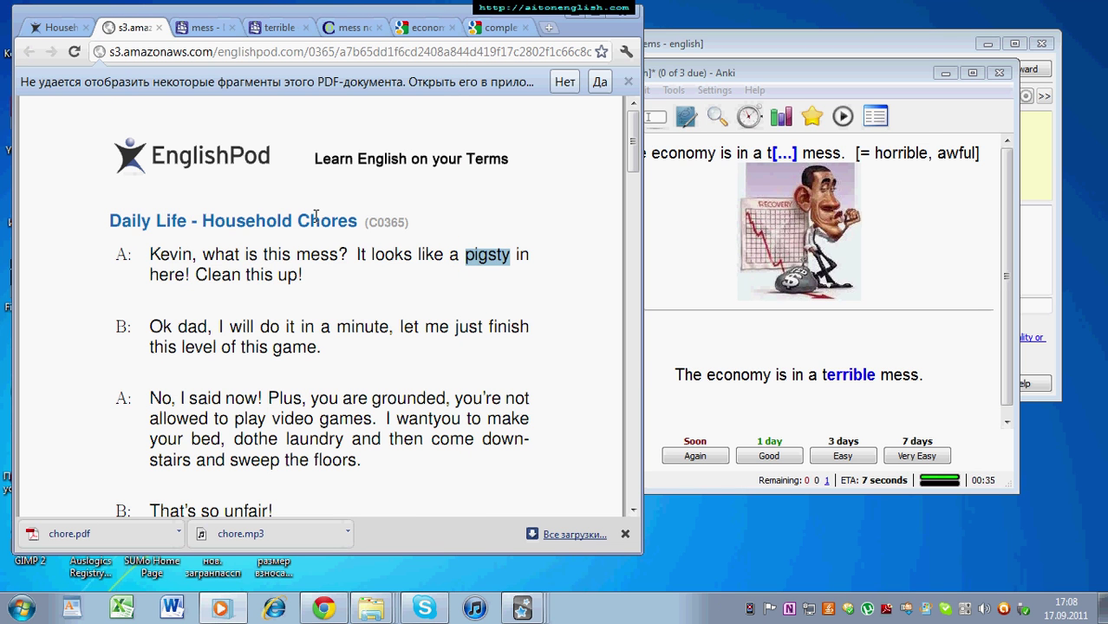